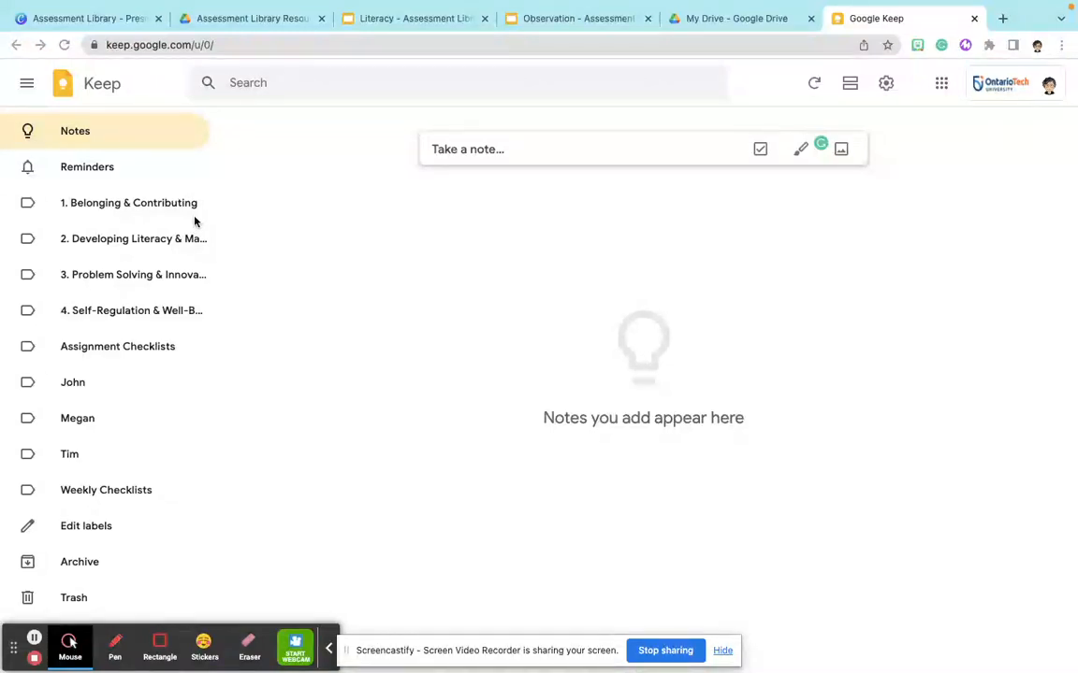
Create a note under the middle student's label and add the Desktop screenshot ending in 50.21 PM as its image
{"action": "left_click", "coordinate": [84, 422]}
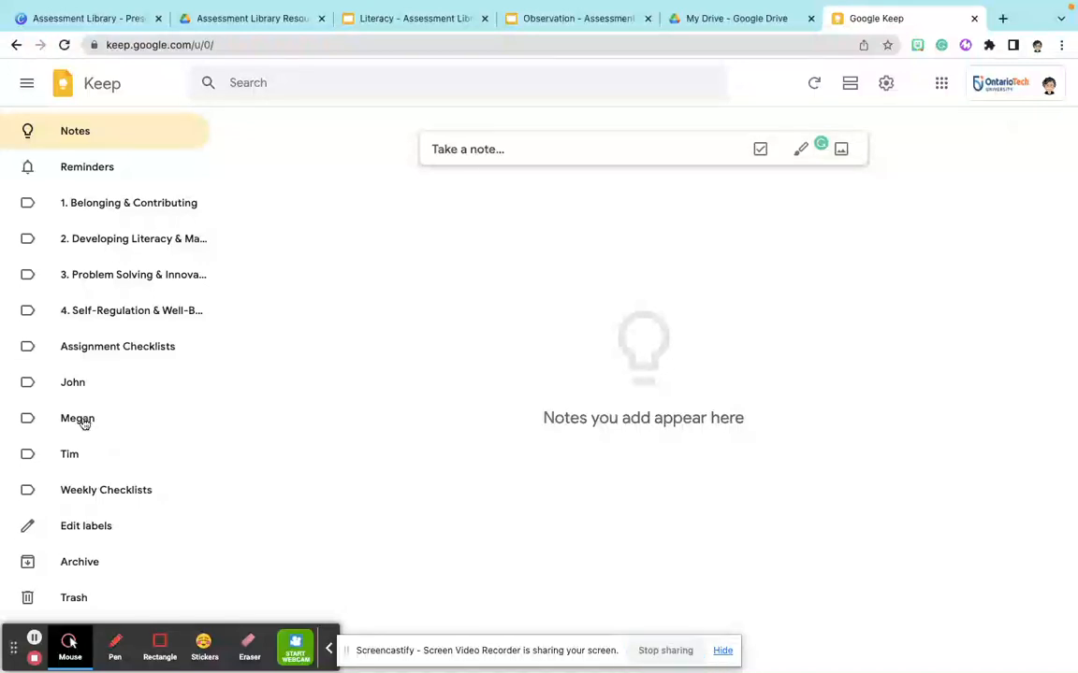
{"action": "left_click", "coordinate": [76, 424]}
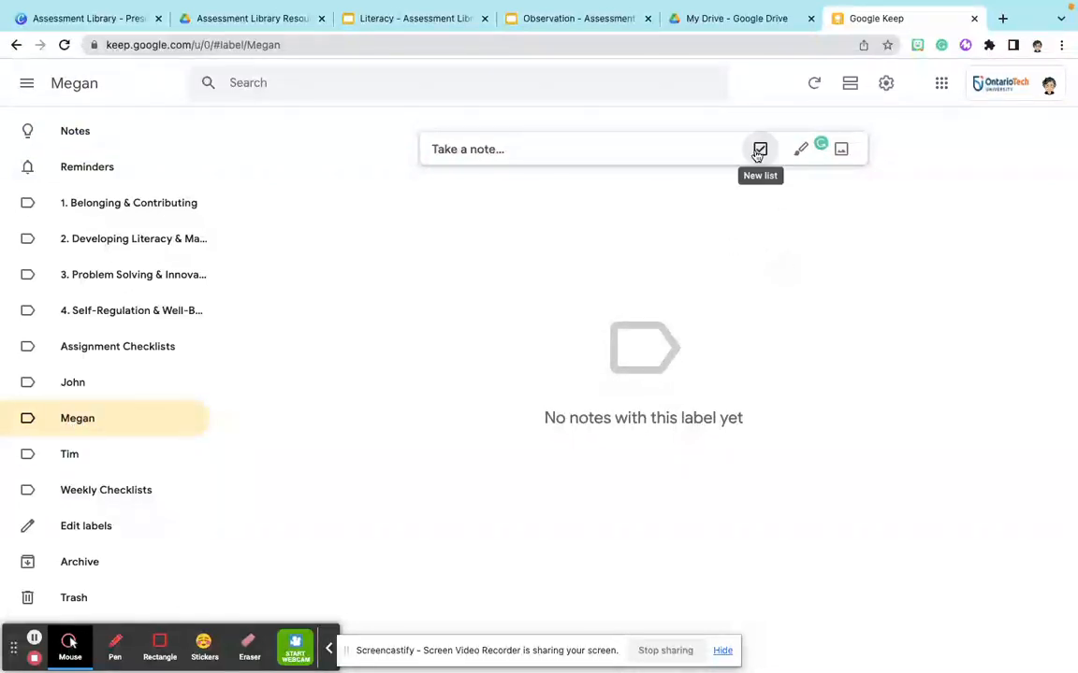
{"action": "left_click", "coordinate": [609, 146]}
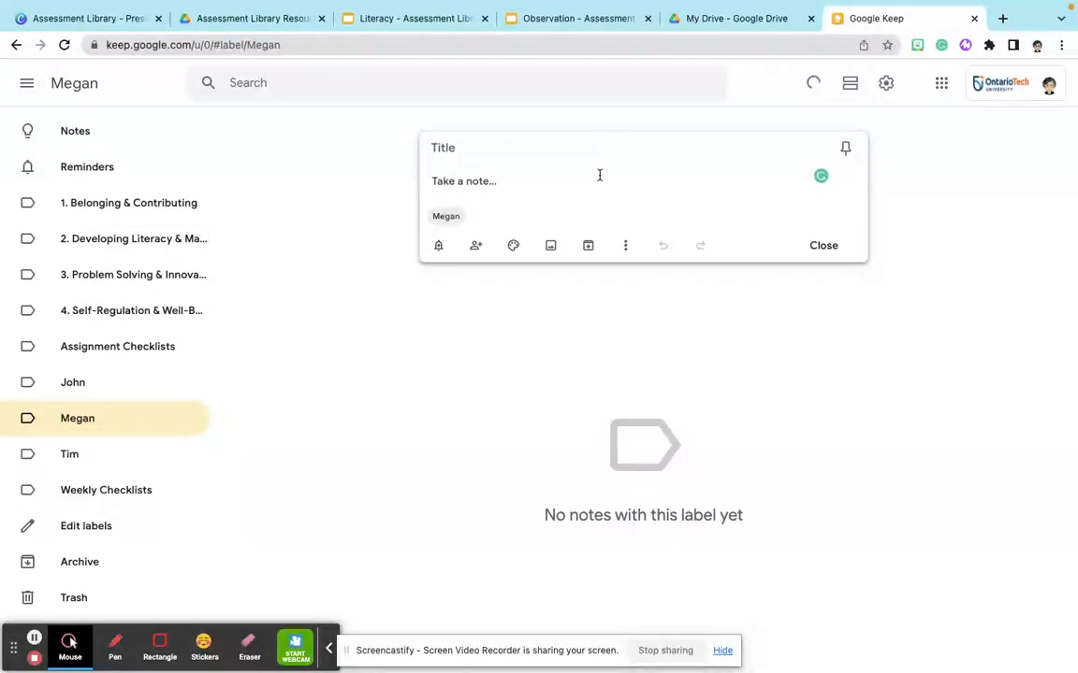
{"action": "left_click", "coordinate": [550, 249]}
{"action": "scroll", "coordinate": [535, 284], "scroll_direction": "down", "scroll_amount": 5}
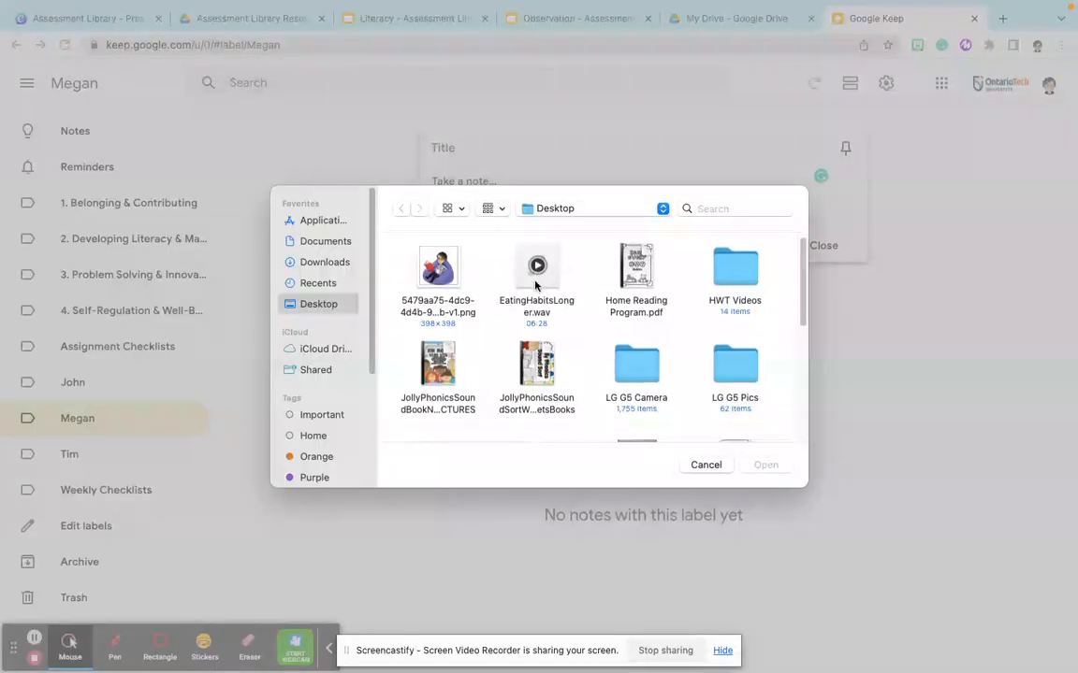
{"action": "left_click", "coordinate": [536, 281]}
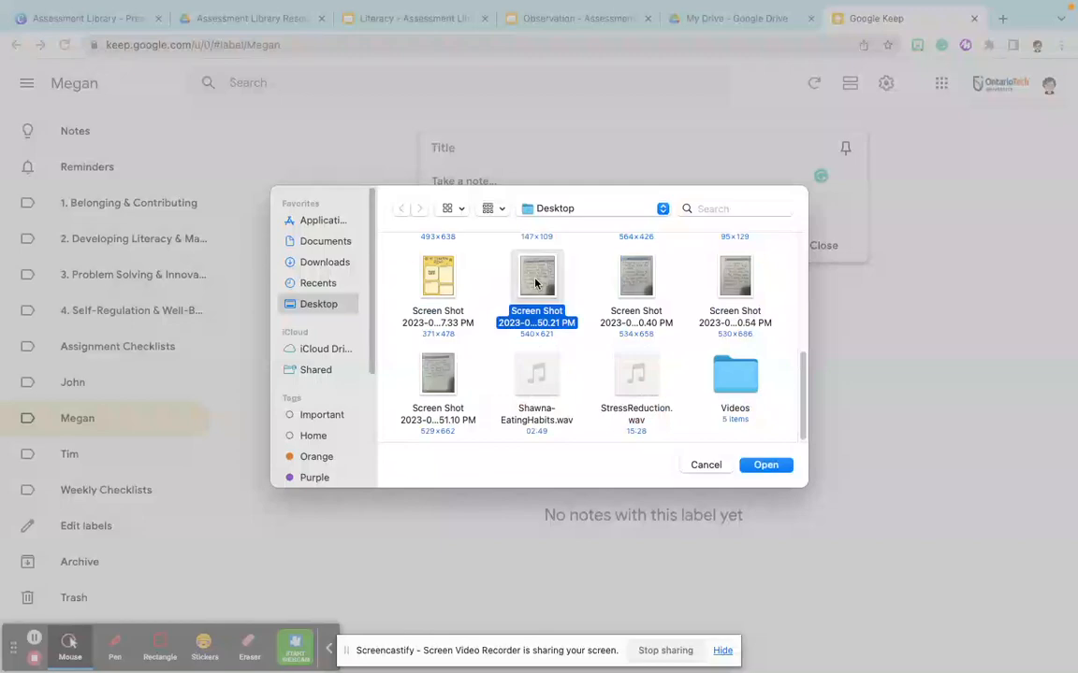
{"action": "left_click", "coordinate": [782, 467]}
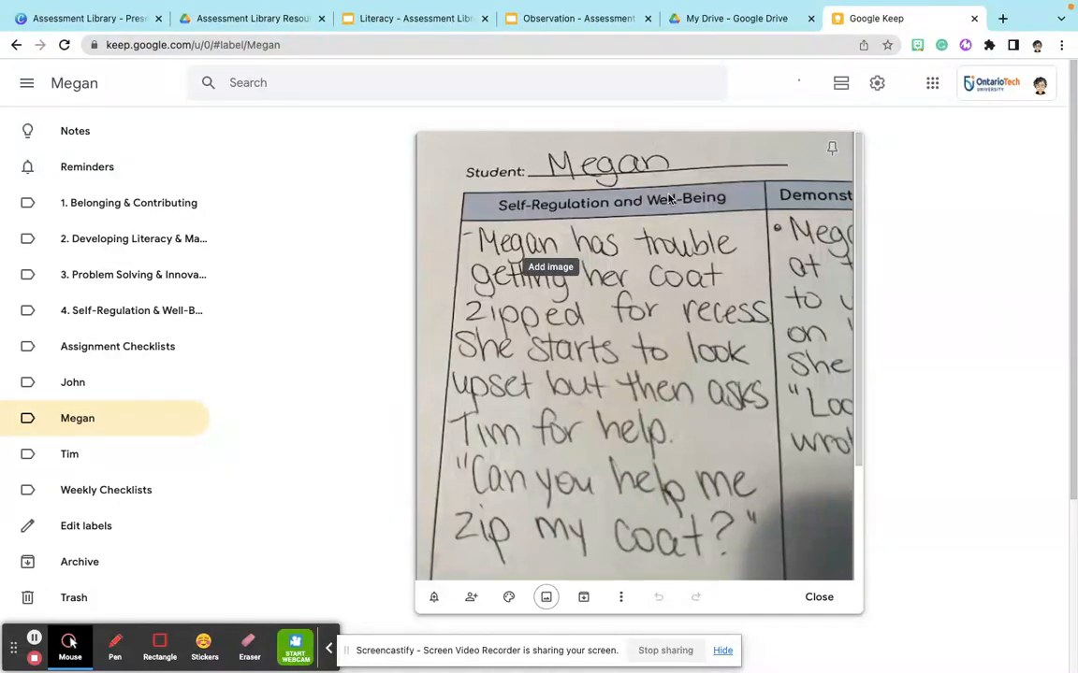
Add the label "4. Self-Regulation & Well-Being" to the photo note
{"action": "scroll", "coordinate": [633, 426], "scroll_direction": "down", "scroll_amount": 1}
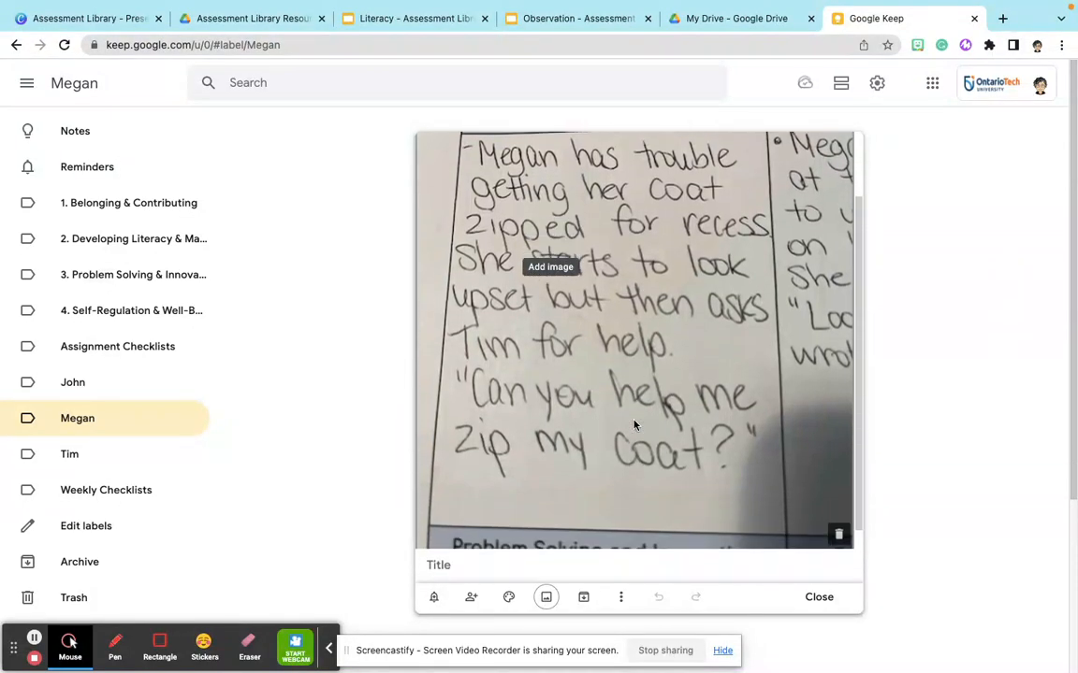
{"action": "scroll", "coordinate": [634, 425], "scroll_direction": "down", "scroll_amount": 1}
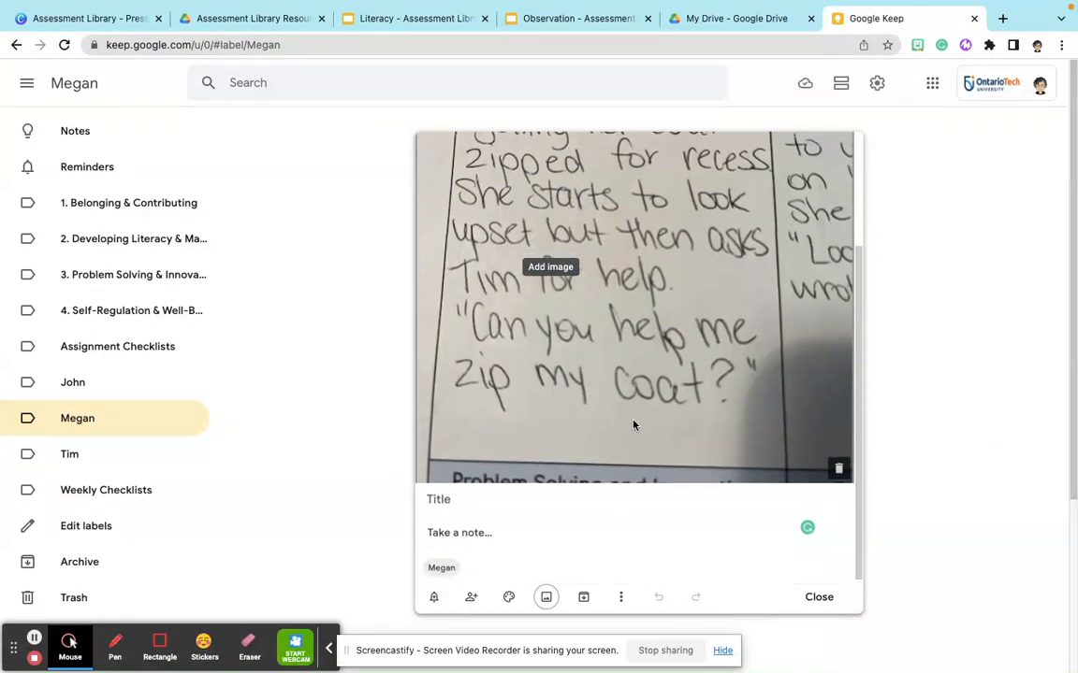
{"action": "left_click", "coordinate": [621, 598]}
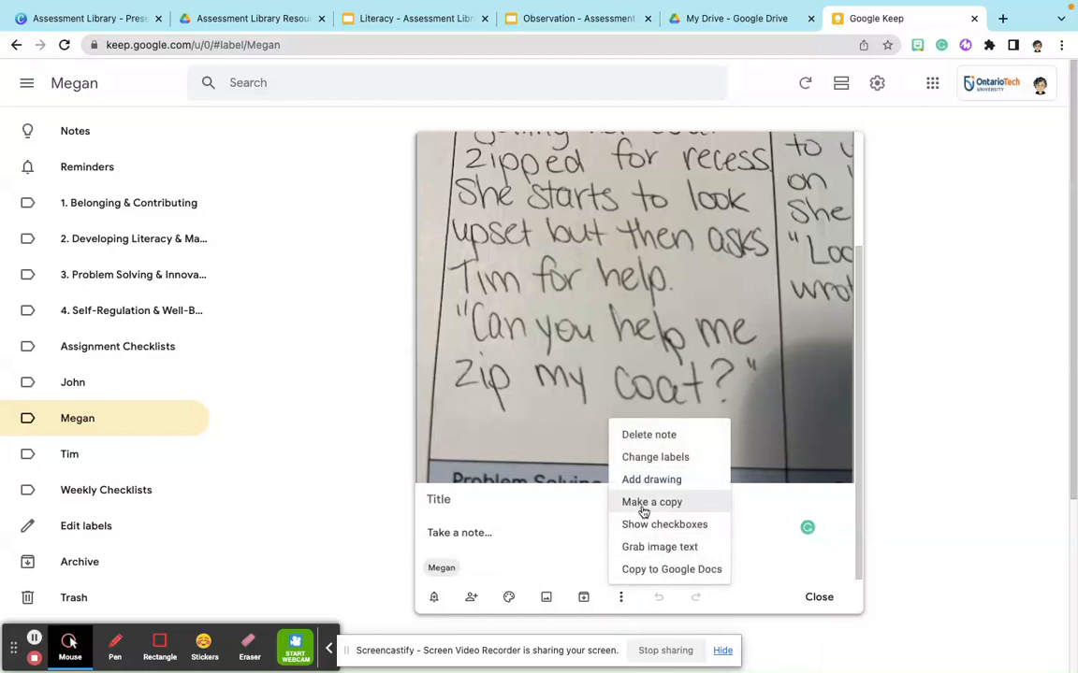
{"action": "left_click", "coordinate": [655, 458]}
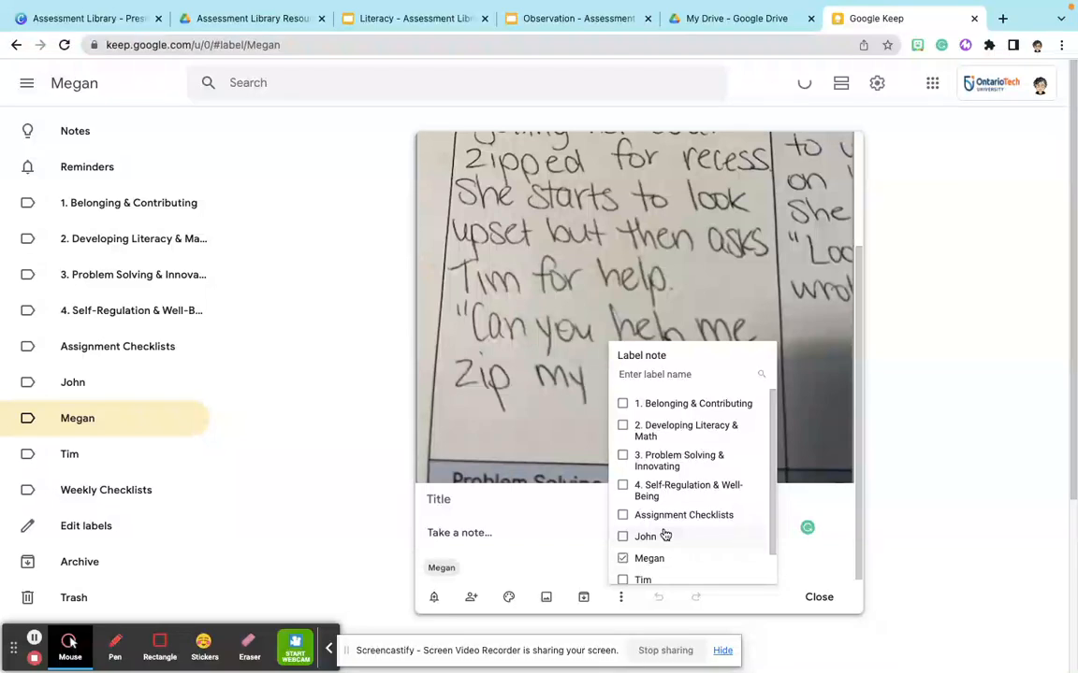
{"action": "left_click", "coordinate": [623, 486]}
{"action": "left_click", "coordinate": [661, 313]}
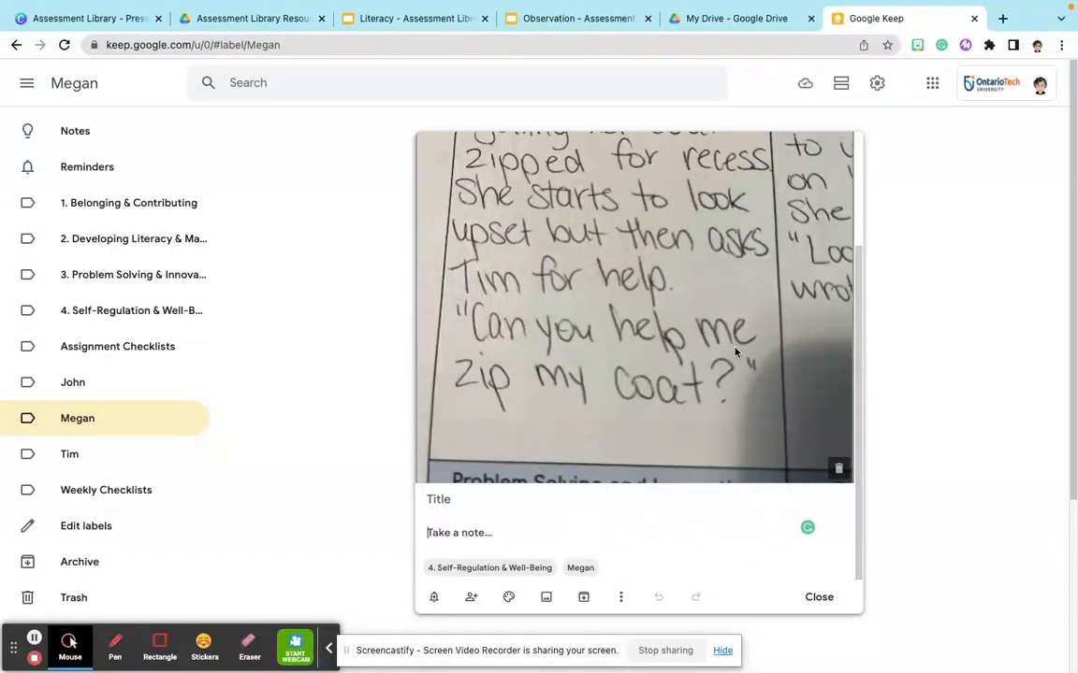
{"action": "scroll", "coordinate": [661, 313], "scroll_direction": "up", "scroll_amount": 3}
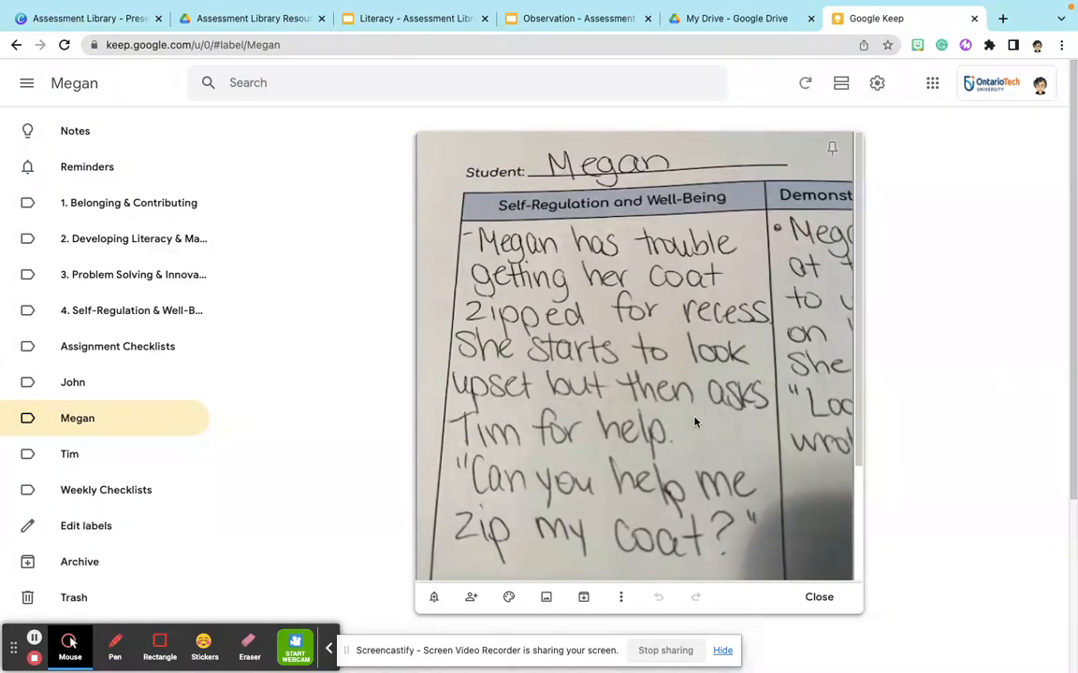
{"action": "scroll", "coordinate": [695, 422], "scroll_direction": "down", "scroll_amount": 1}
{"action": "scroll", "coordinate": [695, 422], "scroll_direction": "down", "scroll_amount": 3}
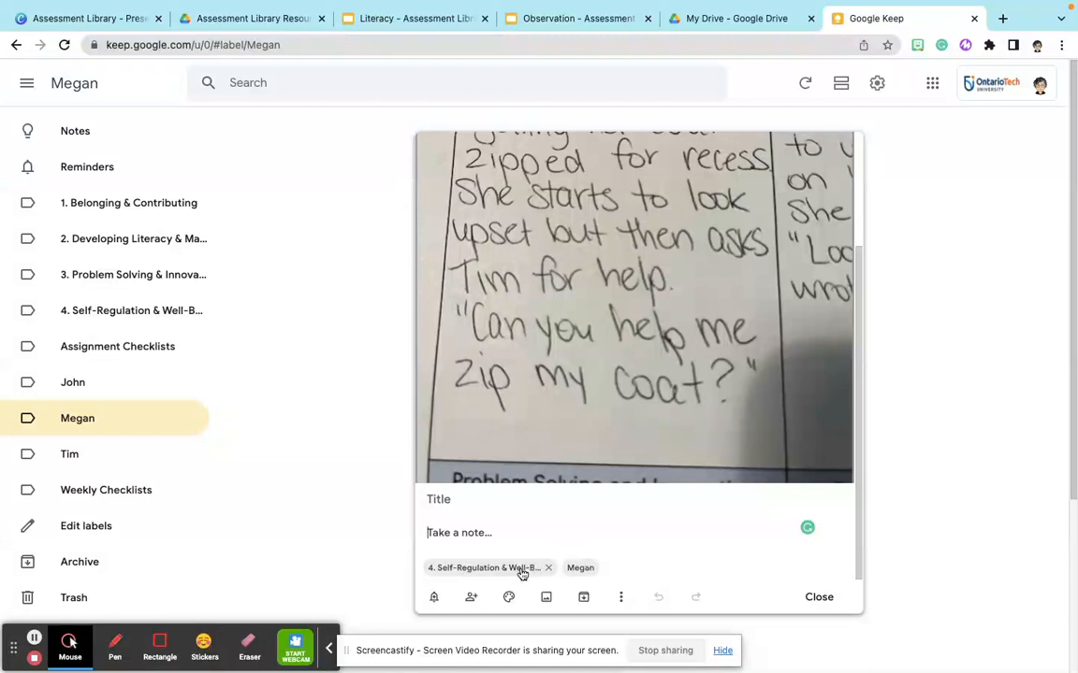
Examine the note's additional actions, including Grab image text and Copy to Google Docs, and its collaborator sharing options
{"action": "left_click", "coordinate": [621, 598]}
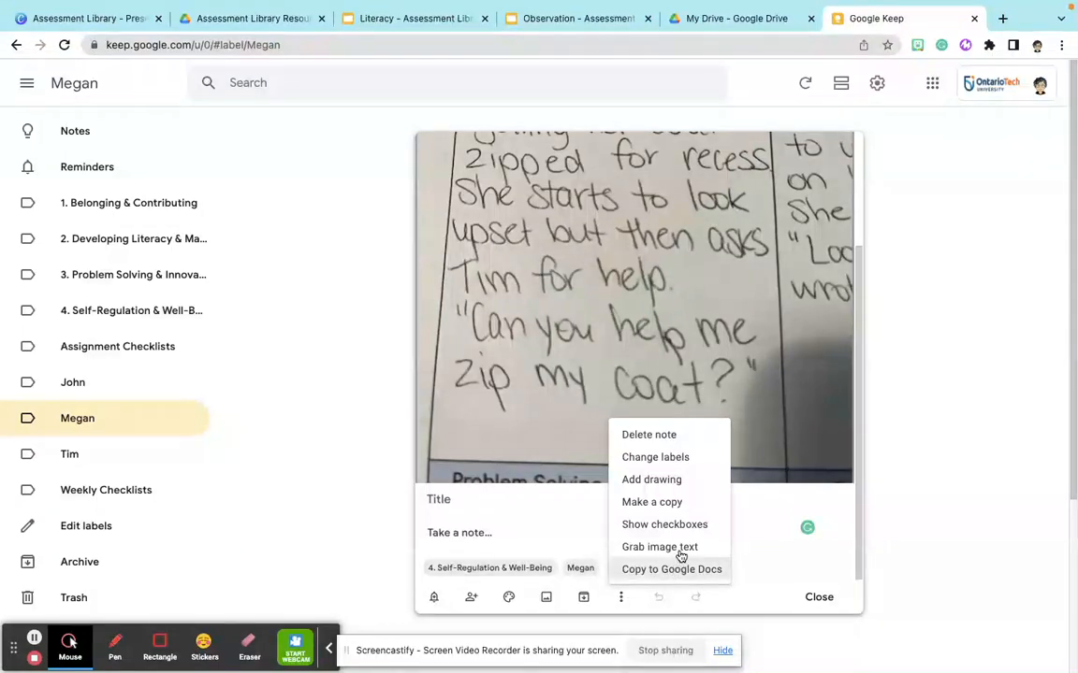
{"action": "scroll", "coordinate": [685, 526], "scroll_direction": "down", "scroll_amount": 2}
{"action": "scroll", "coordinate": [686, 527], "scroll_direction": "down", "scroll_amount": 2}
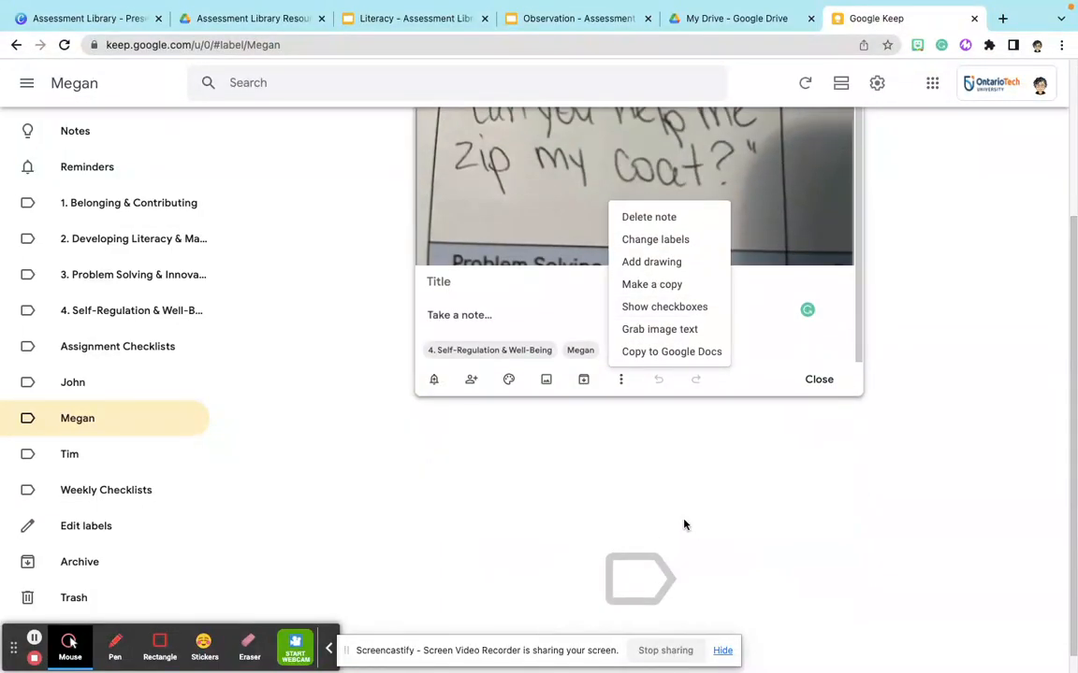
{"action": "left_click", "coordinate": [746, 323]}
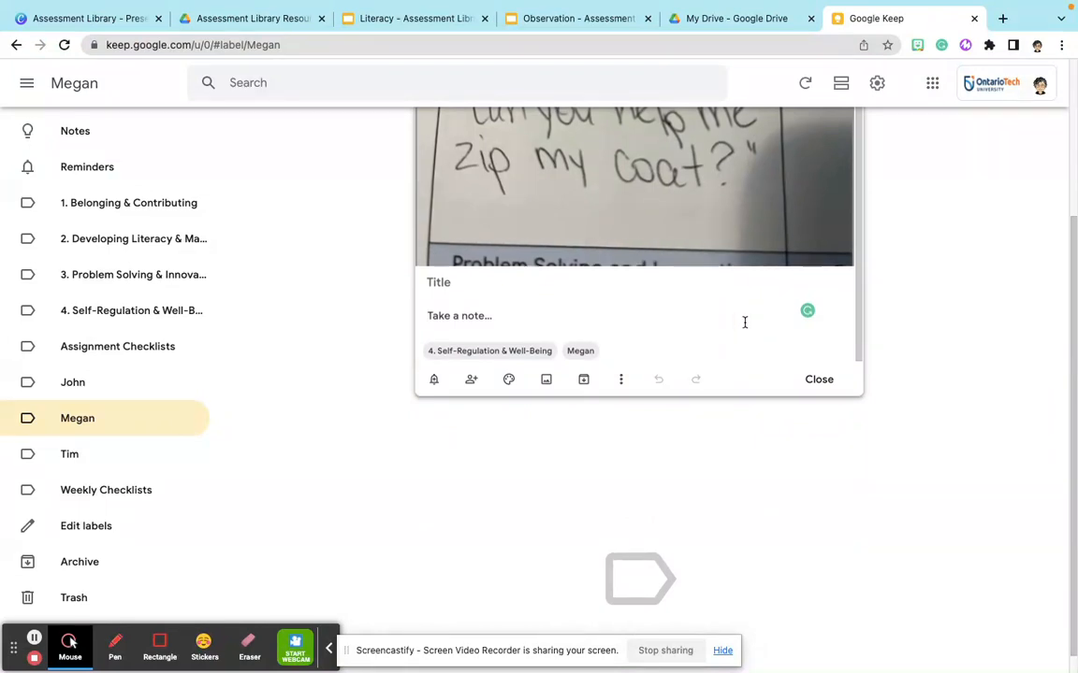
{"action": "scroll", "coordinate": [743, 323], "scroll_direction": "up", "scroll_amount": 1}
{"action": "scroll", "coordinate": [741, 321], "scroll_direction": "down", "scroll_amount": 1}
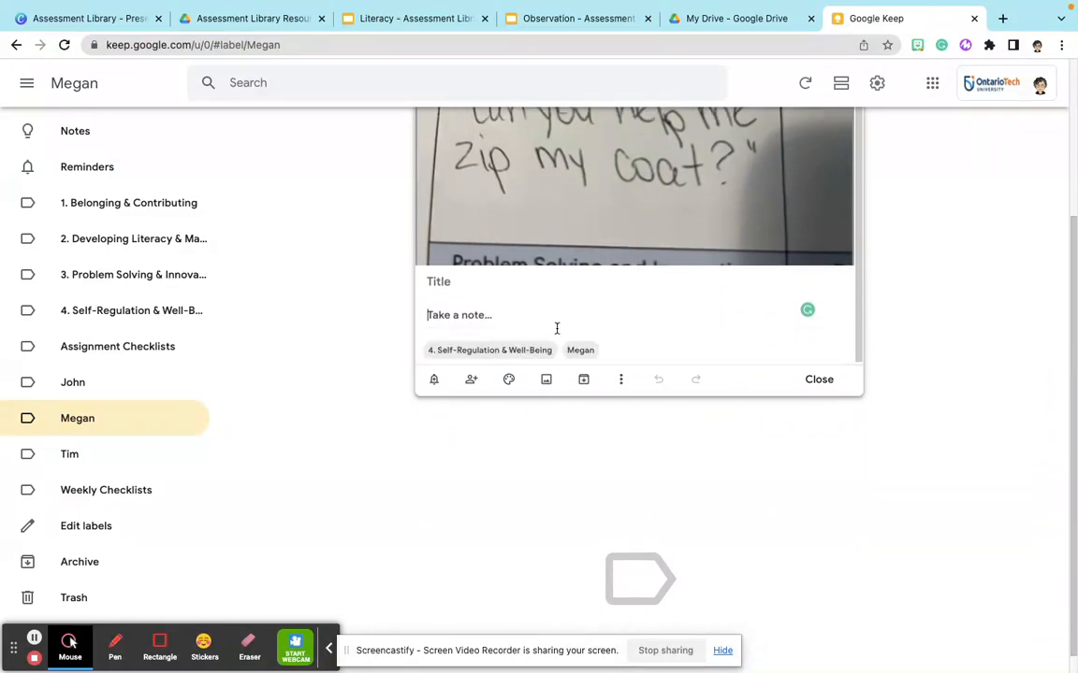
{"action": "left_click", "coordinate": [472, 382]}
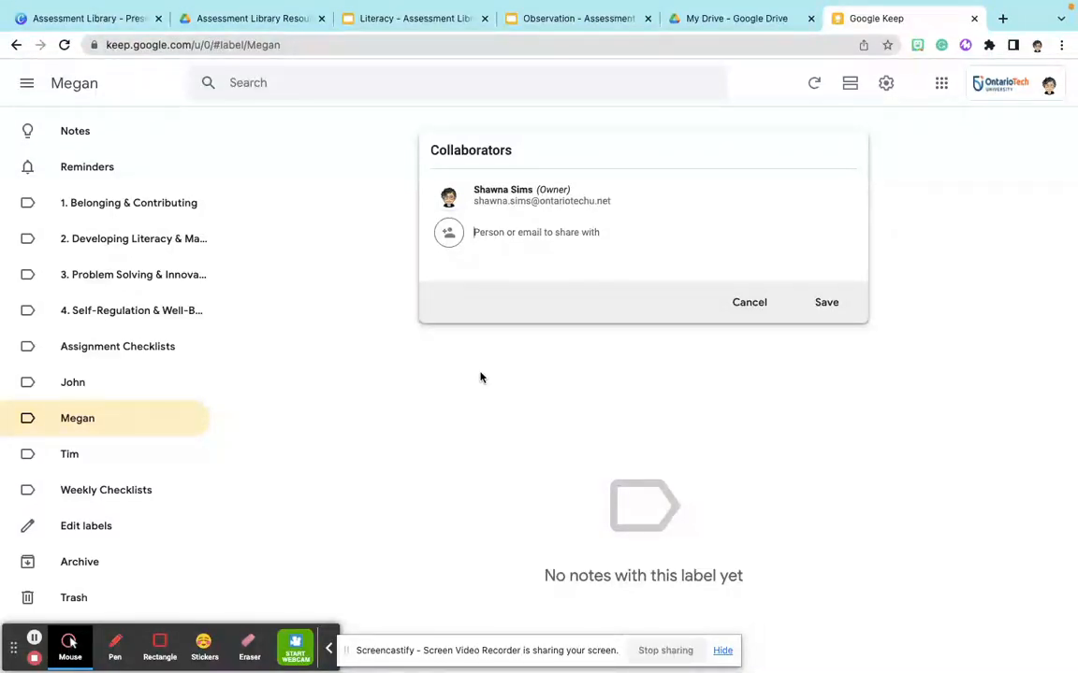
{"action": "left_click", "coordinate": [759, 306]}
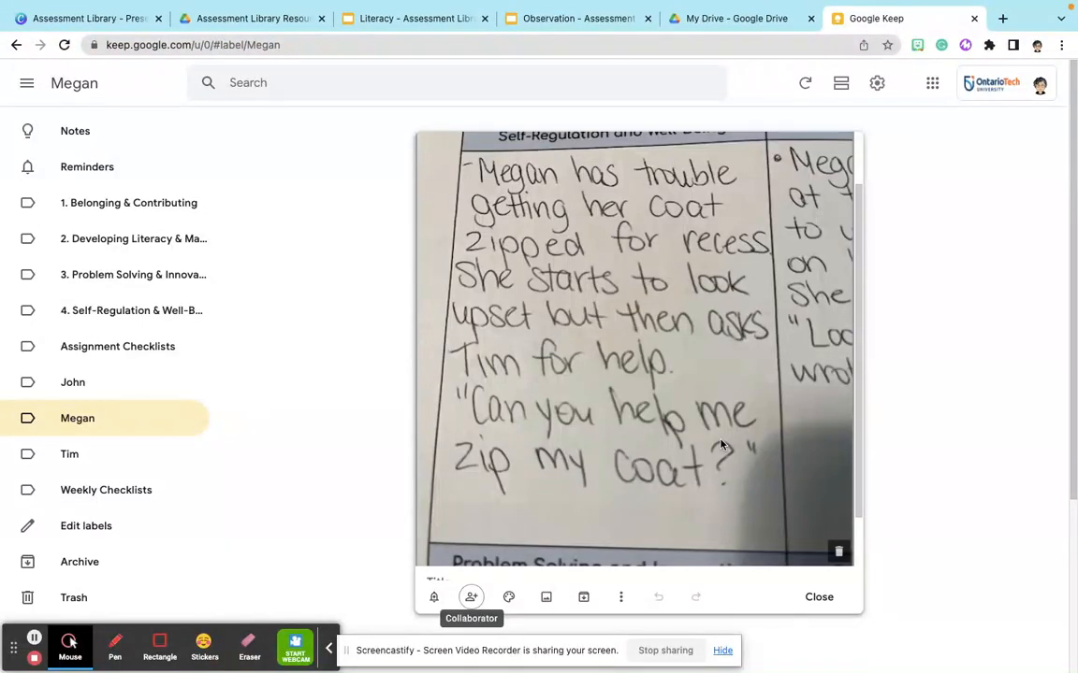
Set the photo note's background colour to orange and archive the note
{"action": "left_click", "coordinate": [507, 597]}
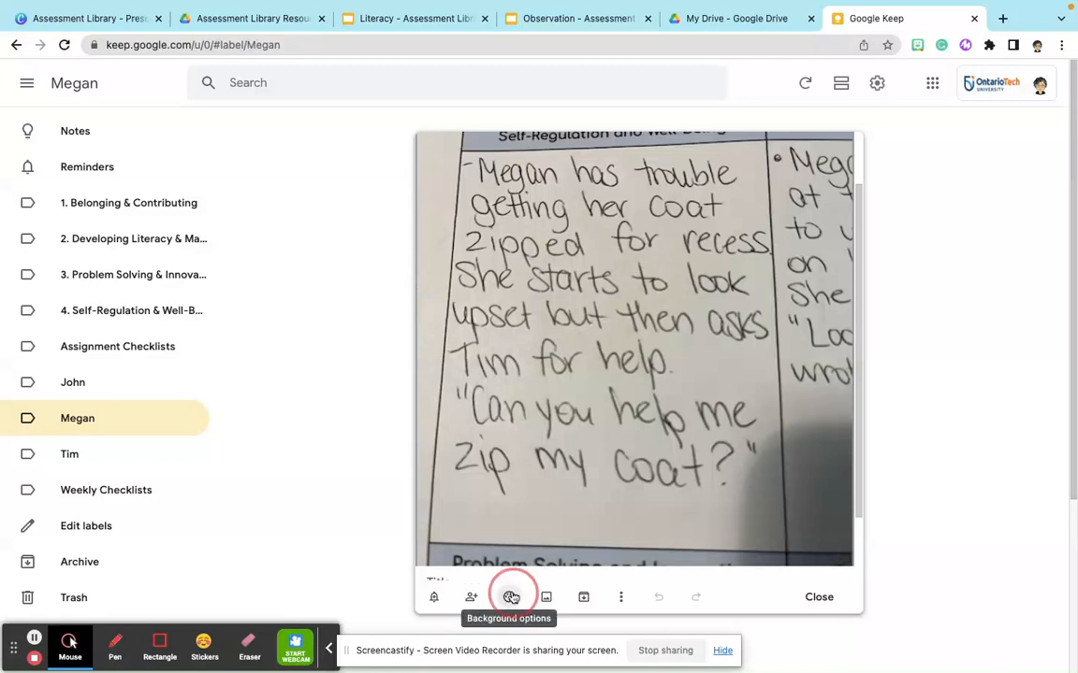
{"action": "left_click", "coordinate": [544, 615]}
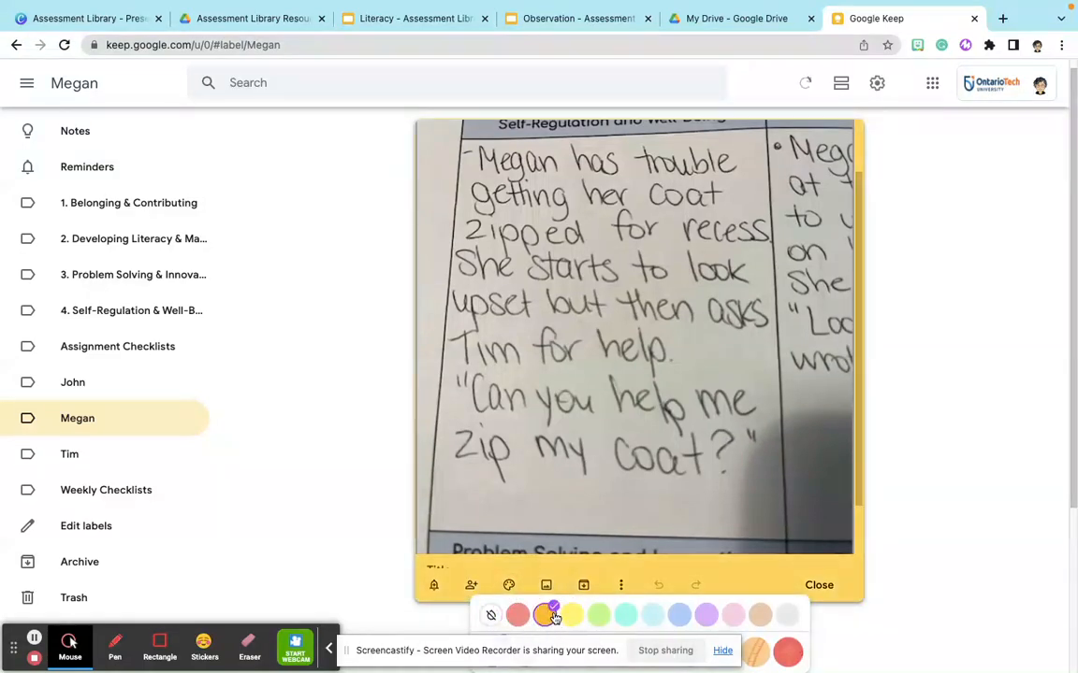
{"action": "left_click", "coordinate": [897, 378]}
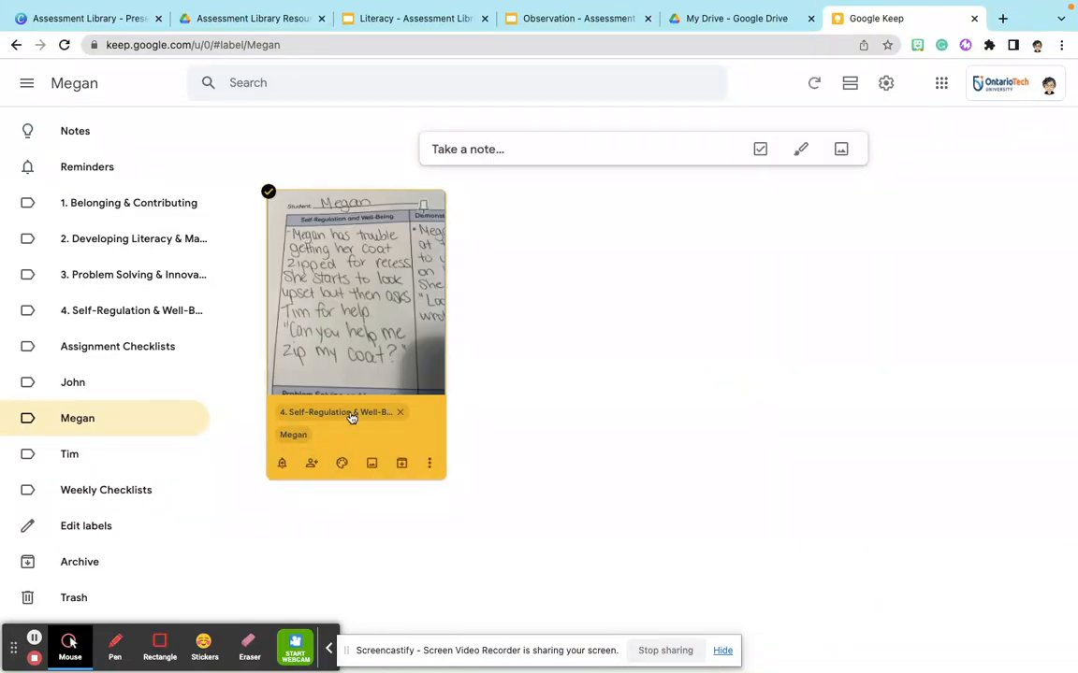
{"action": "left_click", "coordinate": [401, 464]}
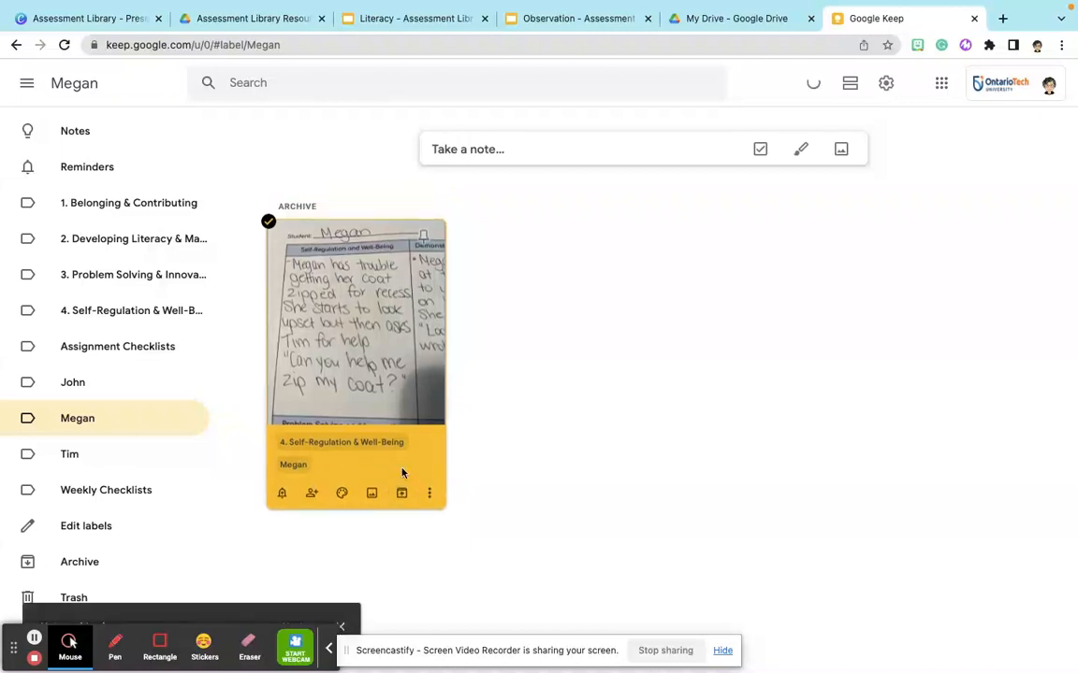
Look for the archived note in the main notes and under the Belonging & Contributing and Self-Regulation & Well-Being labels, reloading the page
{"action": "left_click", "coordinate": [86, 129]}
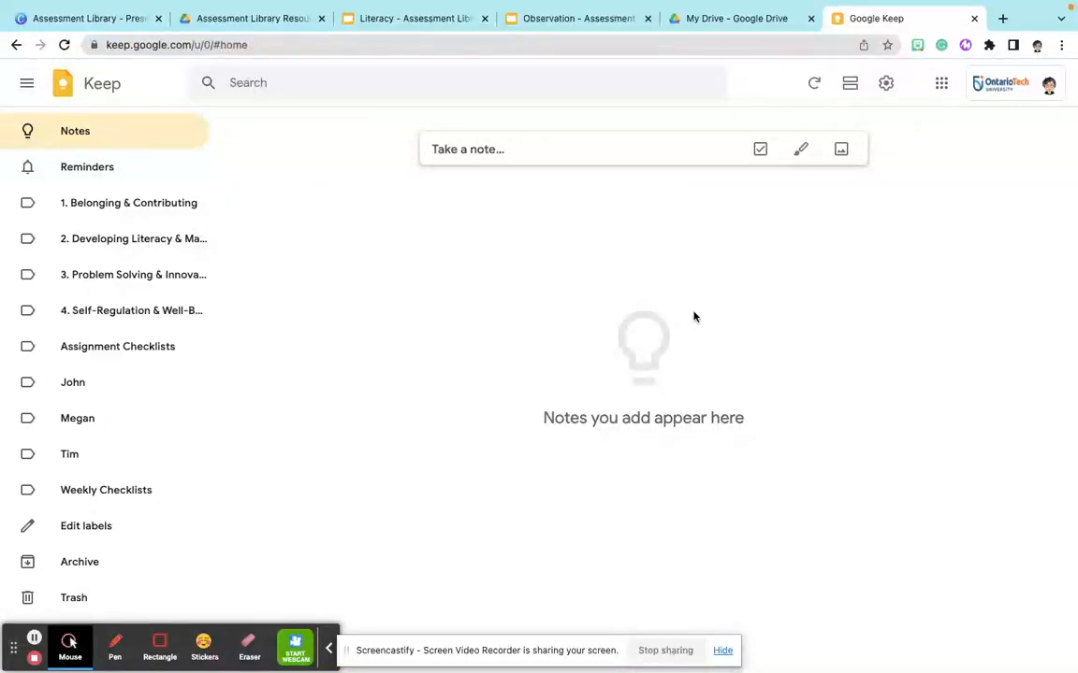
{"action": "left_click", "coordinate": [127, 210]}
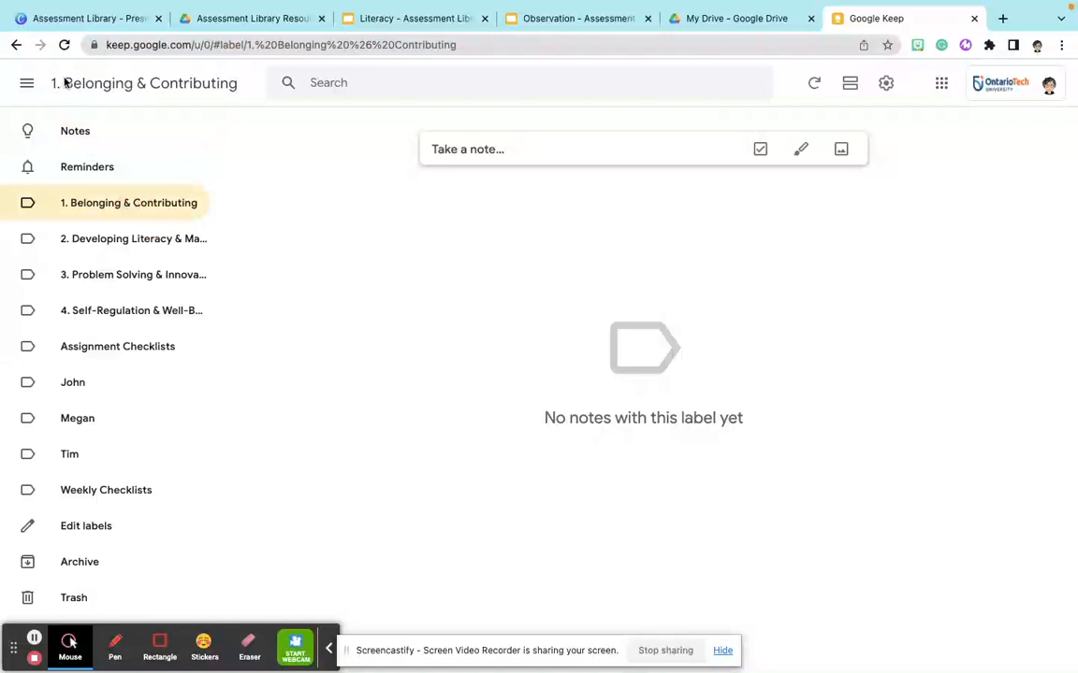
{"action": "left_click", "coordinate": [64, 45]}
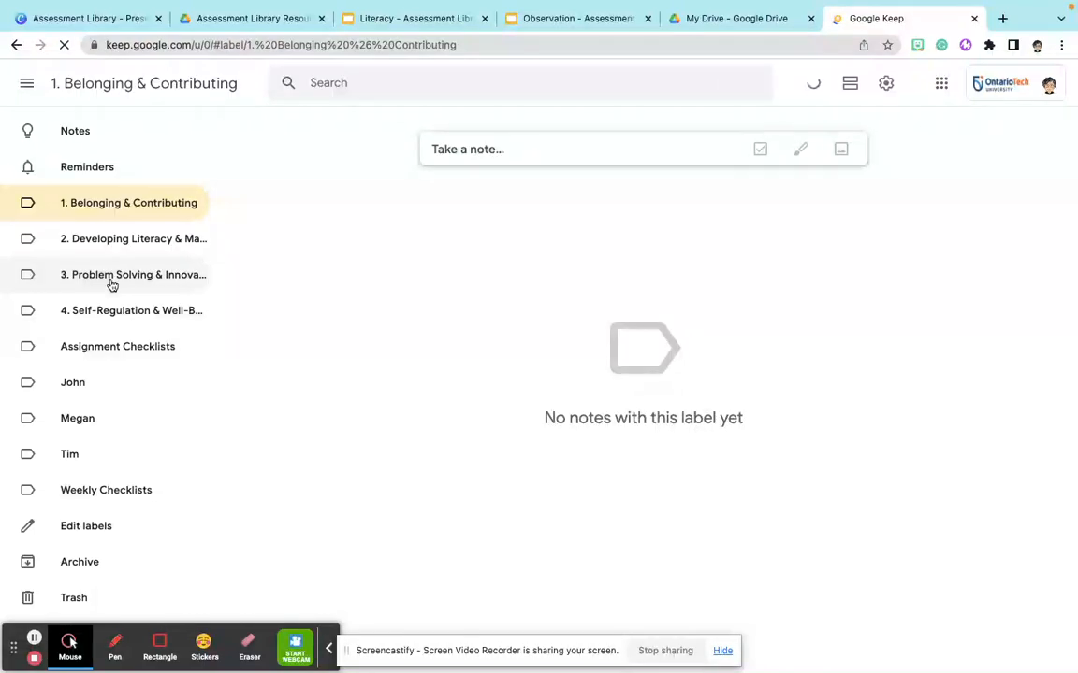
{"action": "left_click", "coordinate": [114, 312]}
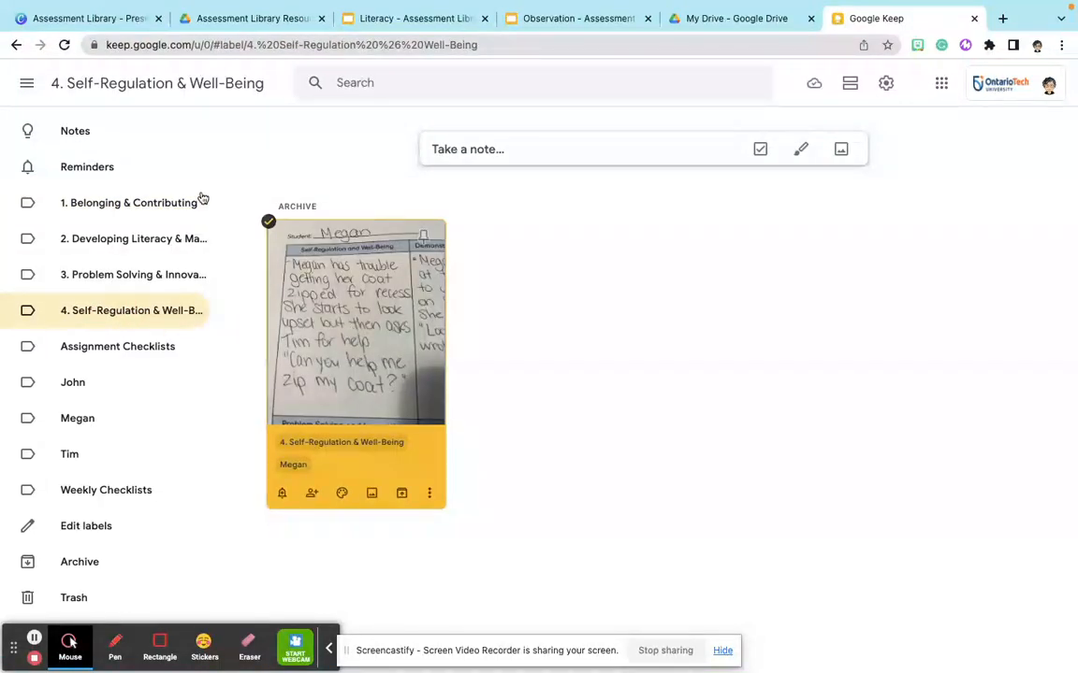
Create another note under the same student's label with the Desktop screenshot ending in 0.40 PM, the Belonging and Contributing observation
{"action": "left_click", "coordinate": [73, 425]}
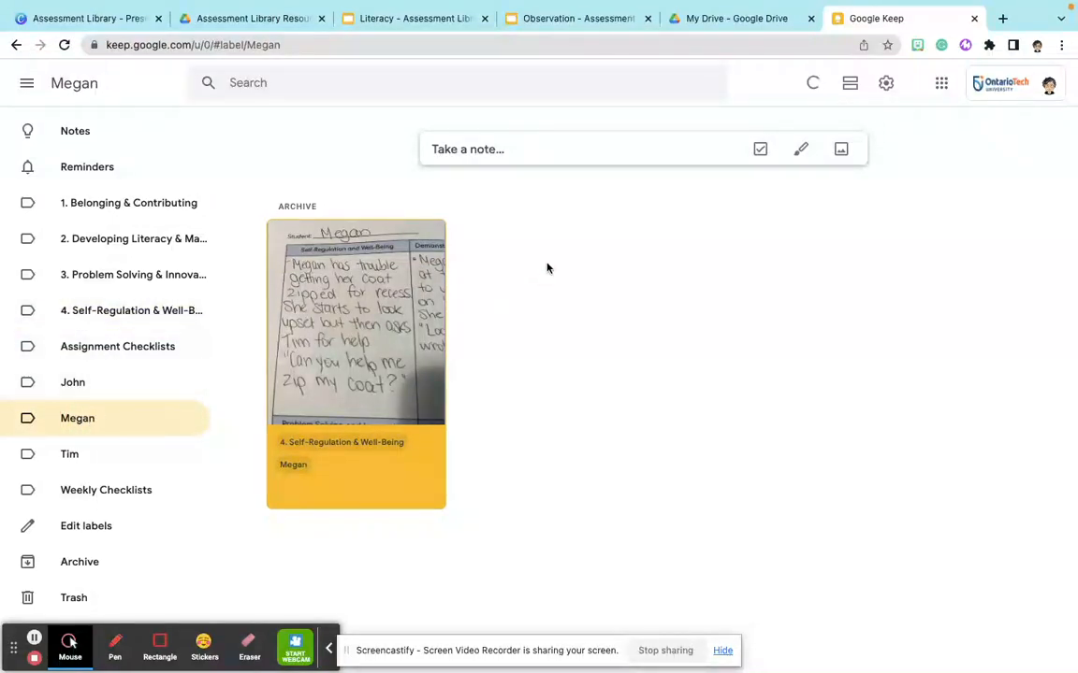
{"action": "left_click", "coordinate": [640, 140]}
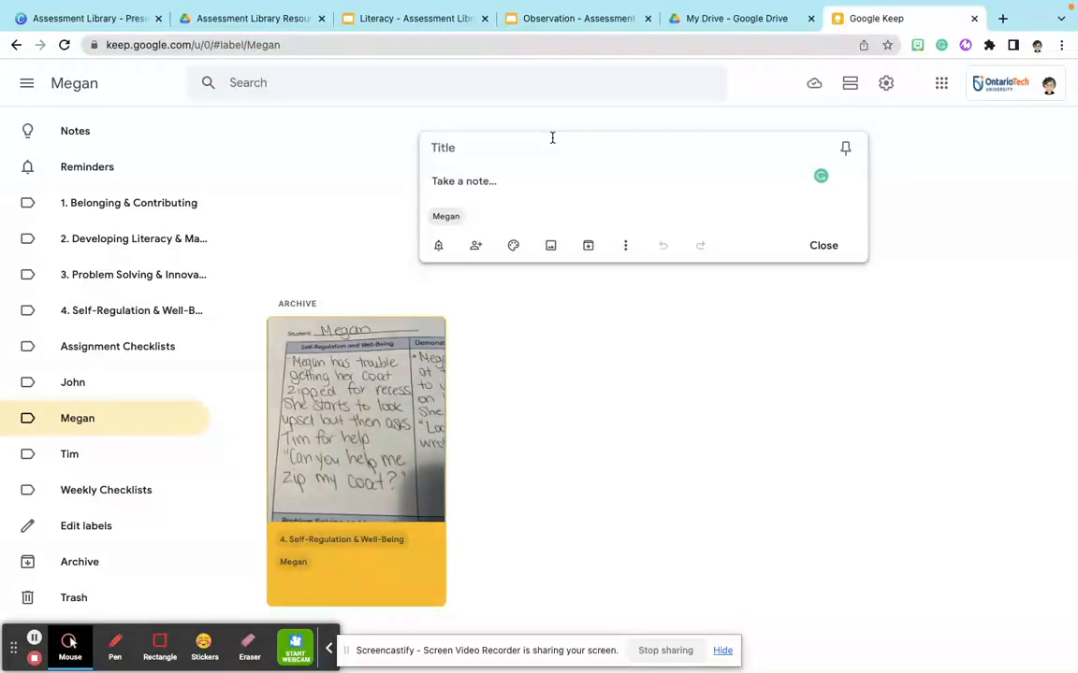
{"action": "left_click", "coordinate": [550, 246]}
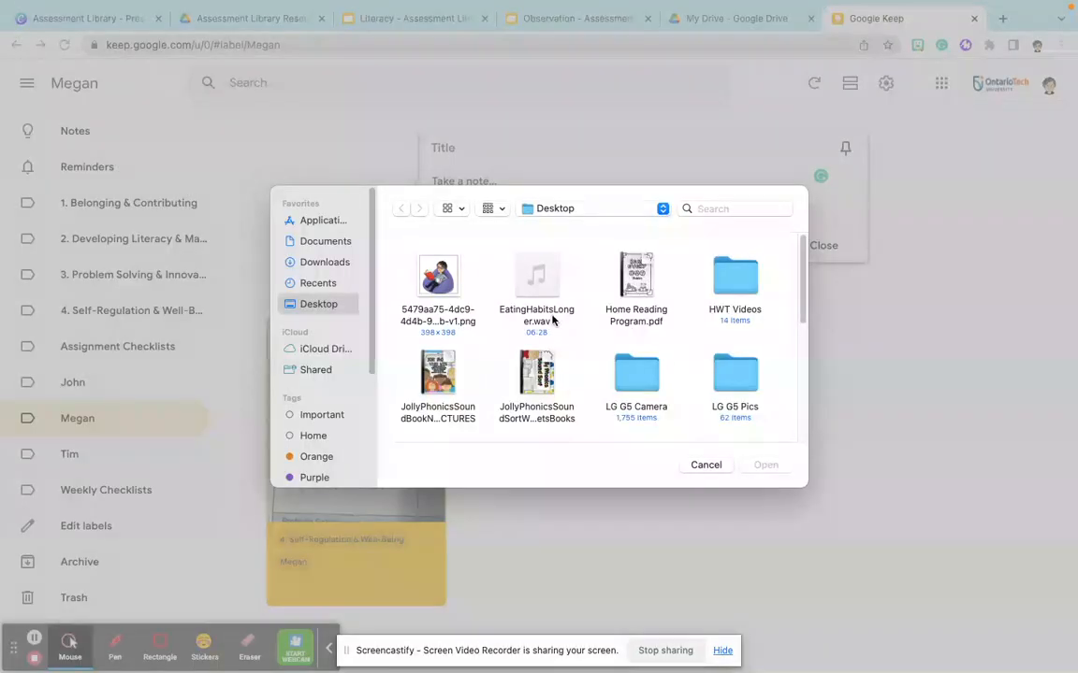
{"action": "scroll", "coordinate": [580, 299], "scroll_direction": "down", "scroll_amount": 5}
{"action": "left_click", "coordinate": [646, 274]}
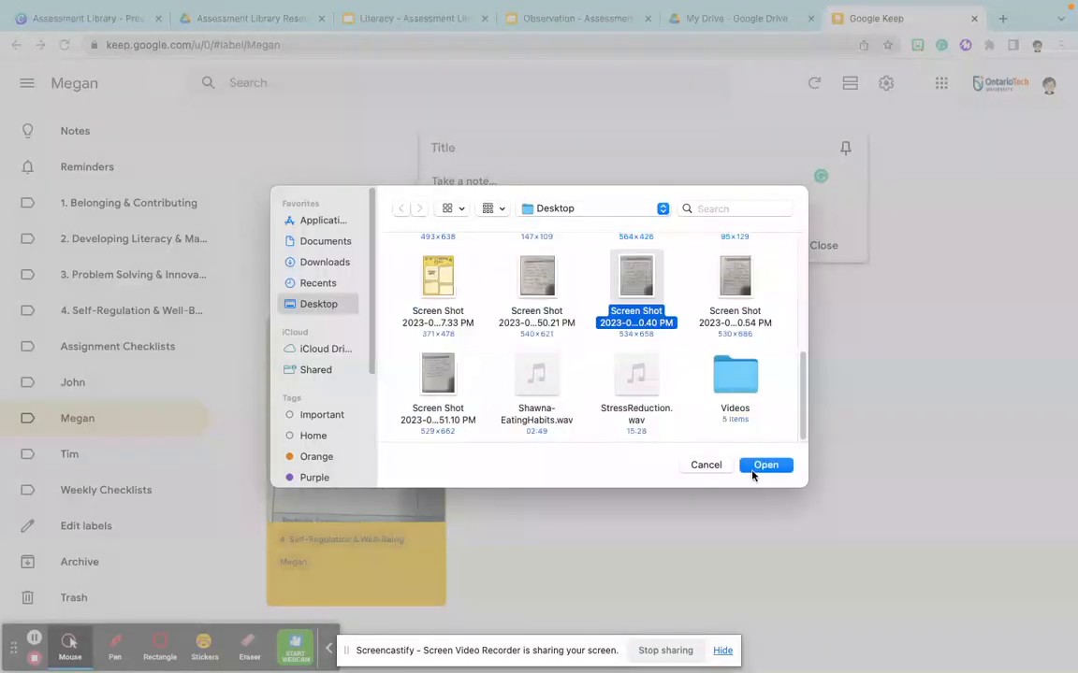
{"action": "left_click", "coordinate": [757, 467]}
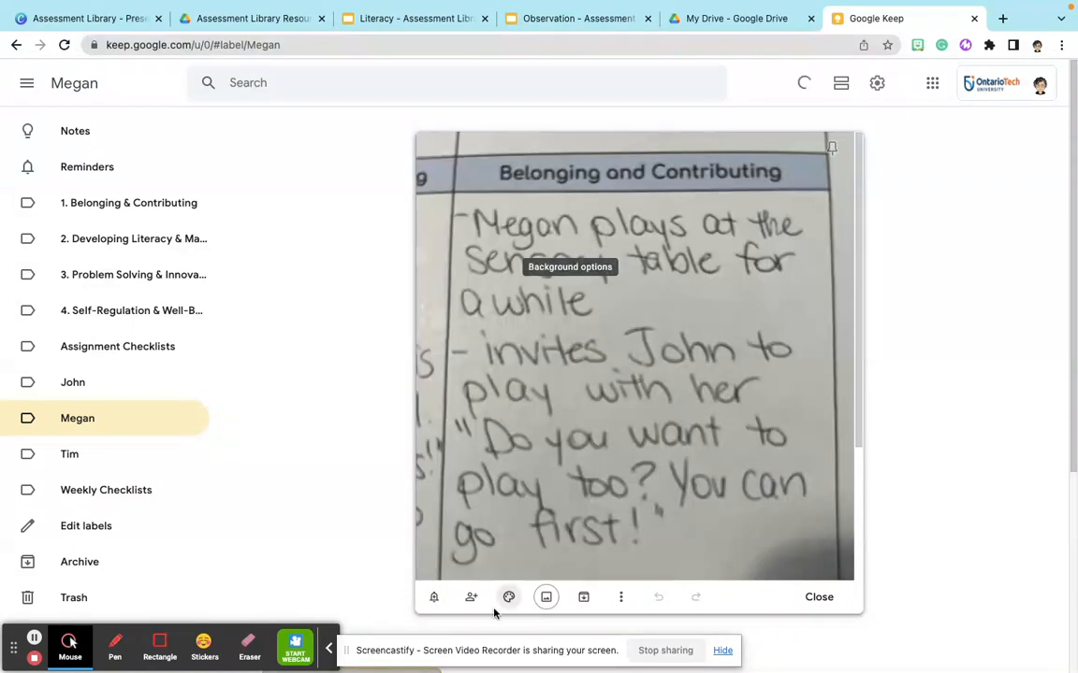
Set the Belonging and Contributing photo note's background colour to purple
{"action": "left_click", "coordinate": [508, 597]}
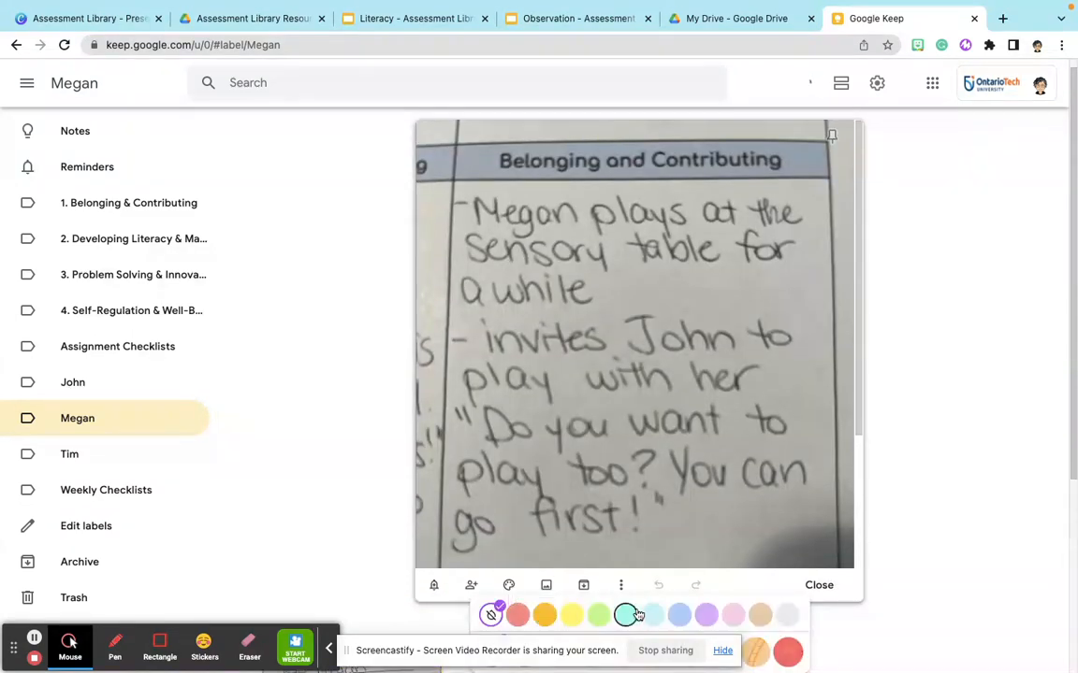
{"action": "left_click", "coordinate": [706, 614]}
{"action": "left_click", "coordinate": [750, 510]}
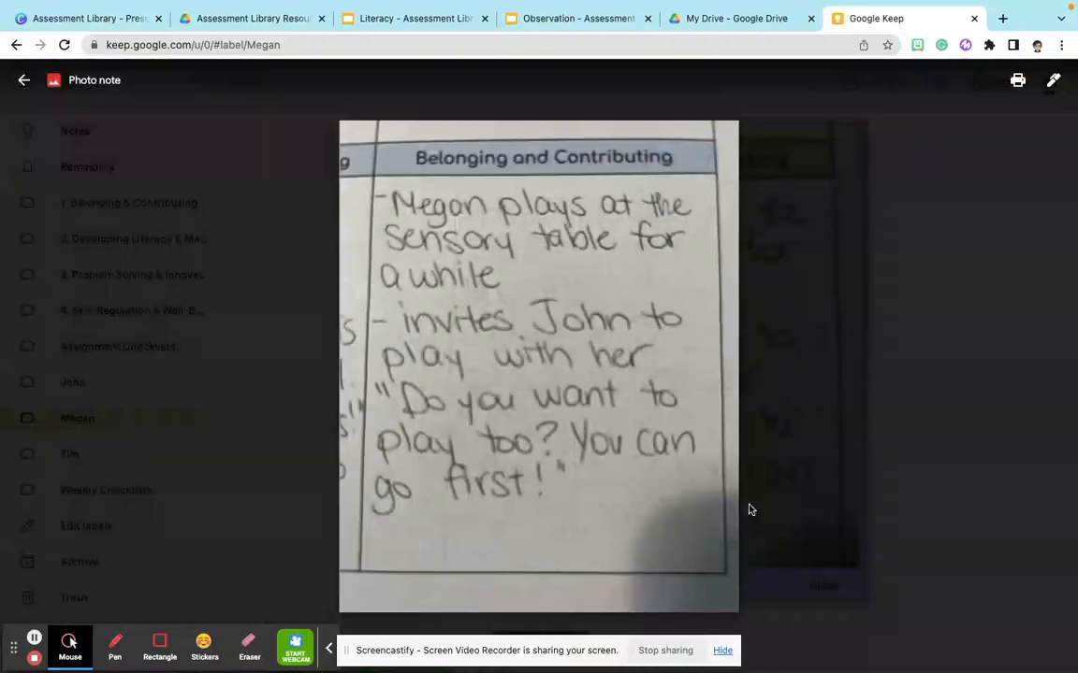
{"action": "left_click", "coordinate": [22, 80]}
{"action": "scroll", "coordinate": [769, 531], "scroll_direction": "down", "scroll_amount": 2}
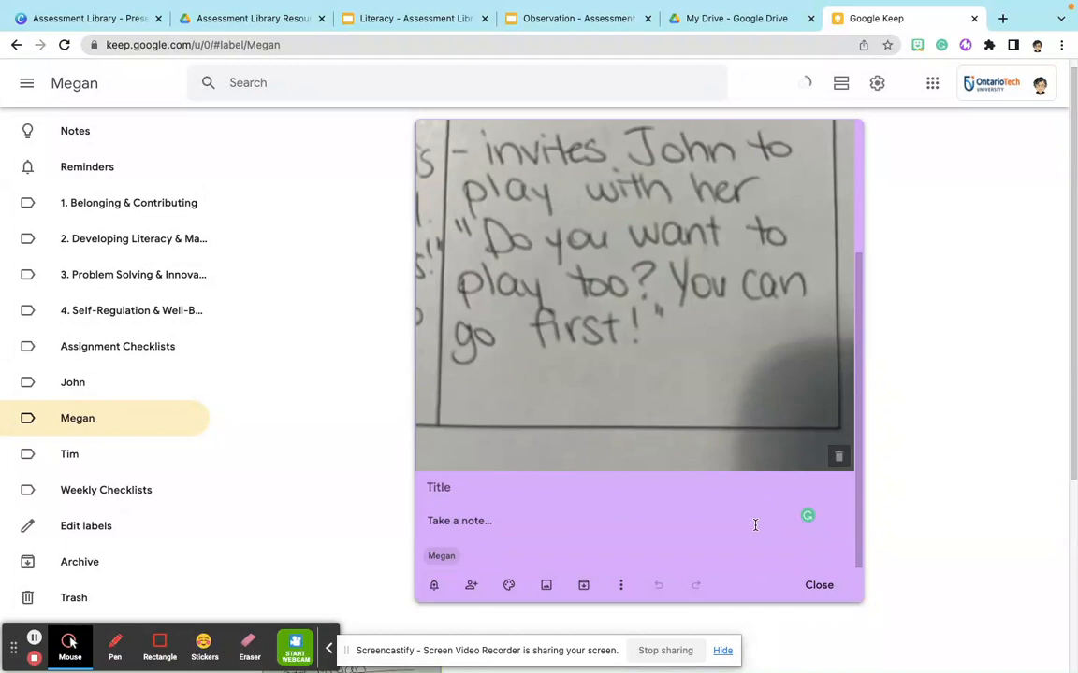
Add the 1. Belonging & Contributing label to the purple photo note
{"action": "left_click", "coordinate": [620, 586]}
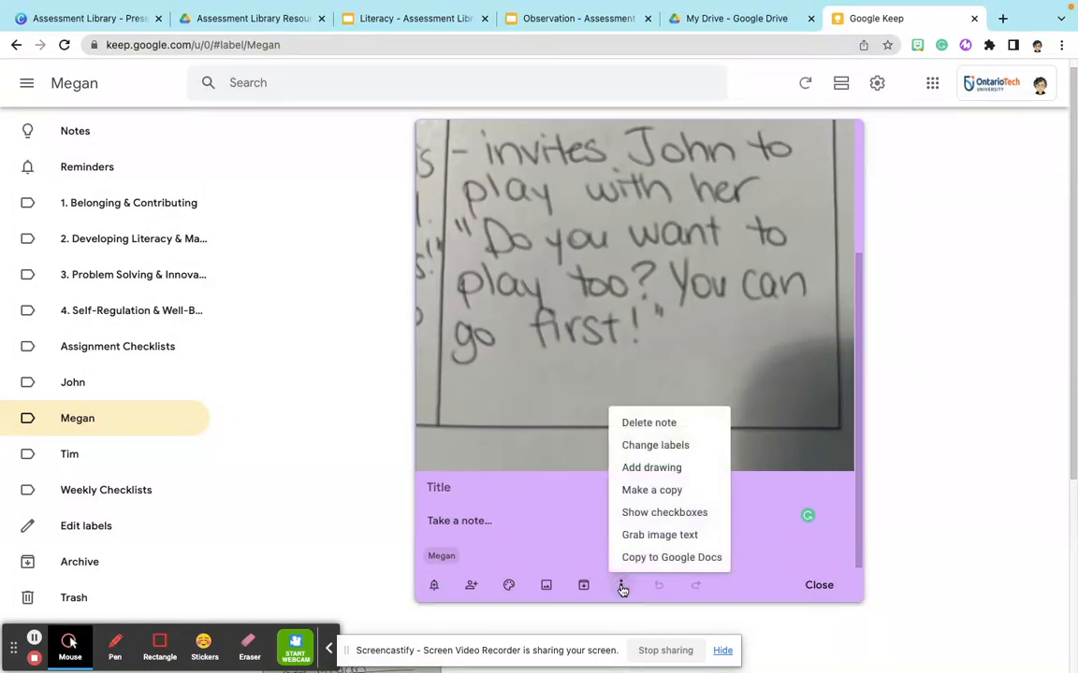
{"action": "left_click", "coordinate": [664, 446]}
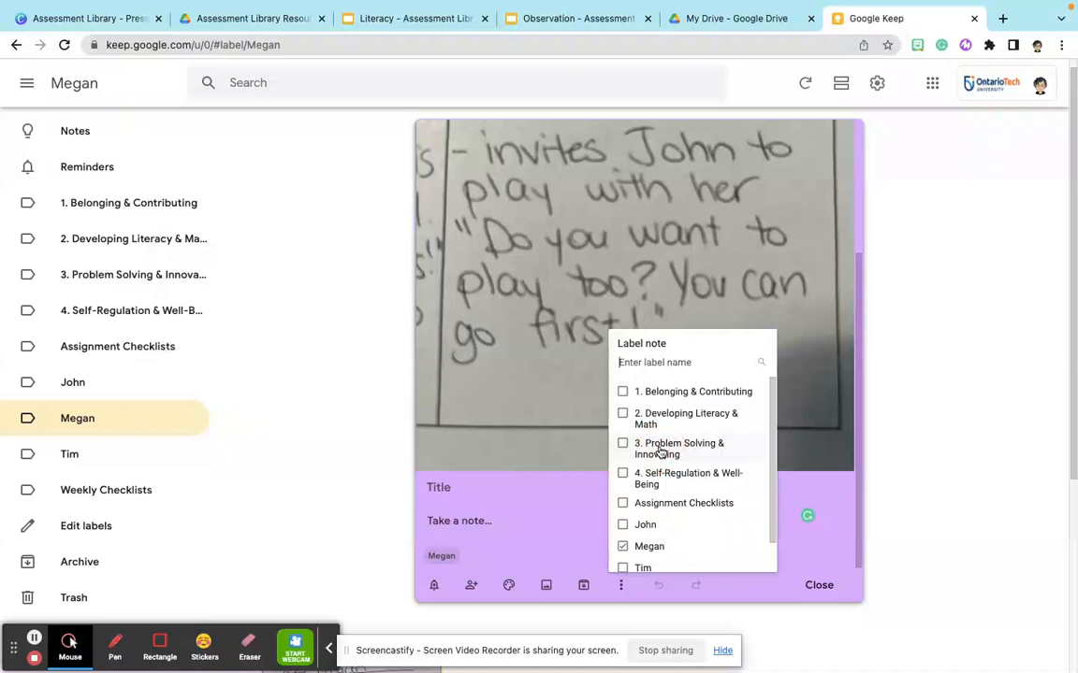
{"action": "left_click", "coordinate": [632, 397]}
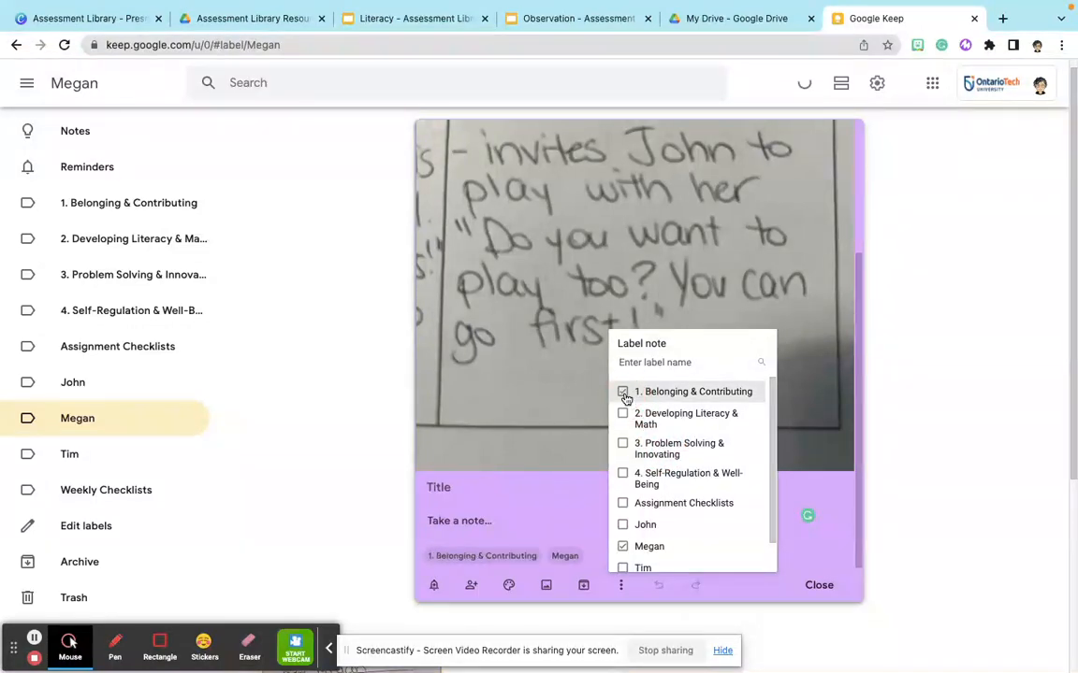
Title the purple photo note with the student's first name followed by "- Feb 4 BC", then close and archive it
{"action": "left_click", "coordinate": [450, 487]}
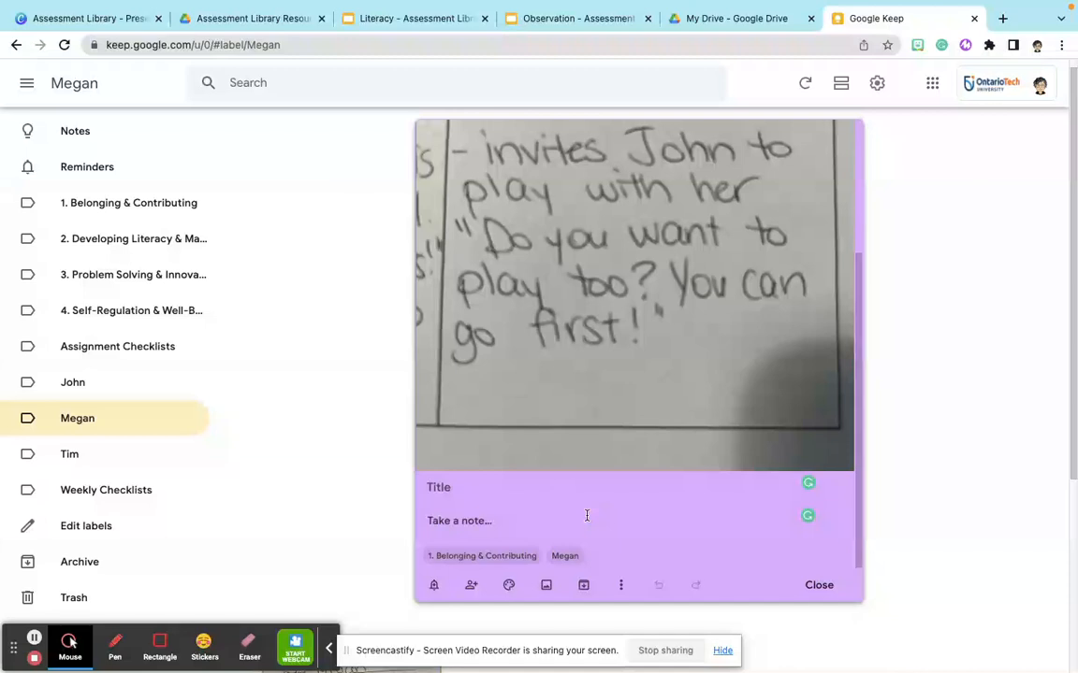
{"action": "type", "text": "Mega"}
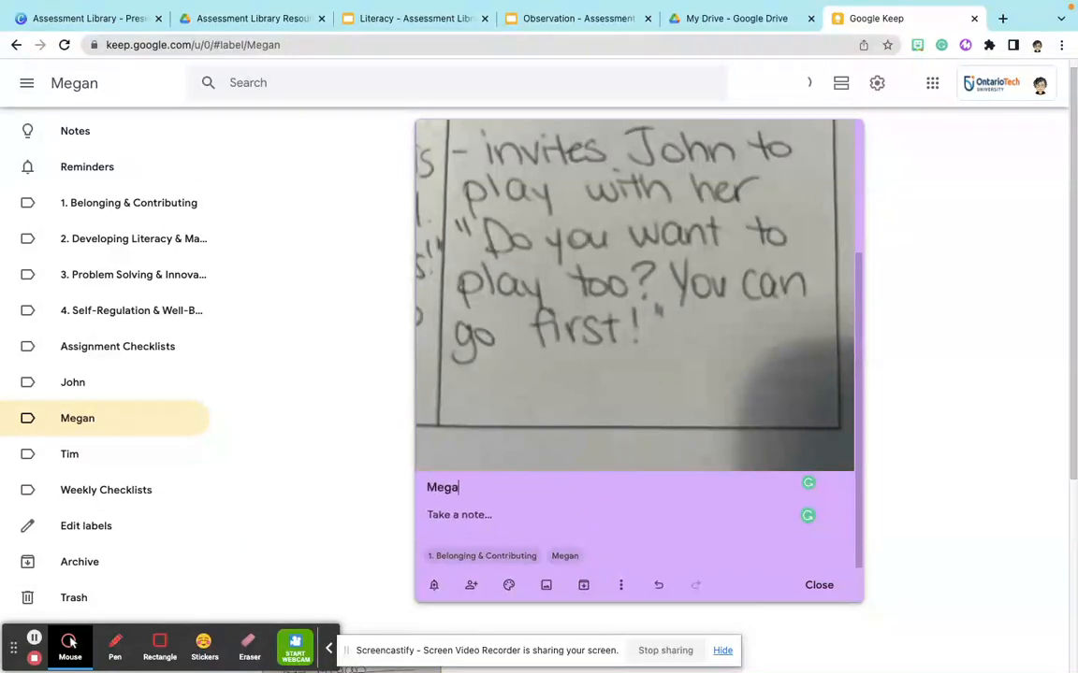
{"action": "type", "text": "n - Feb 4 BC"}
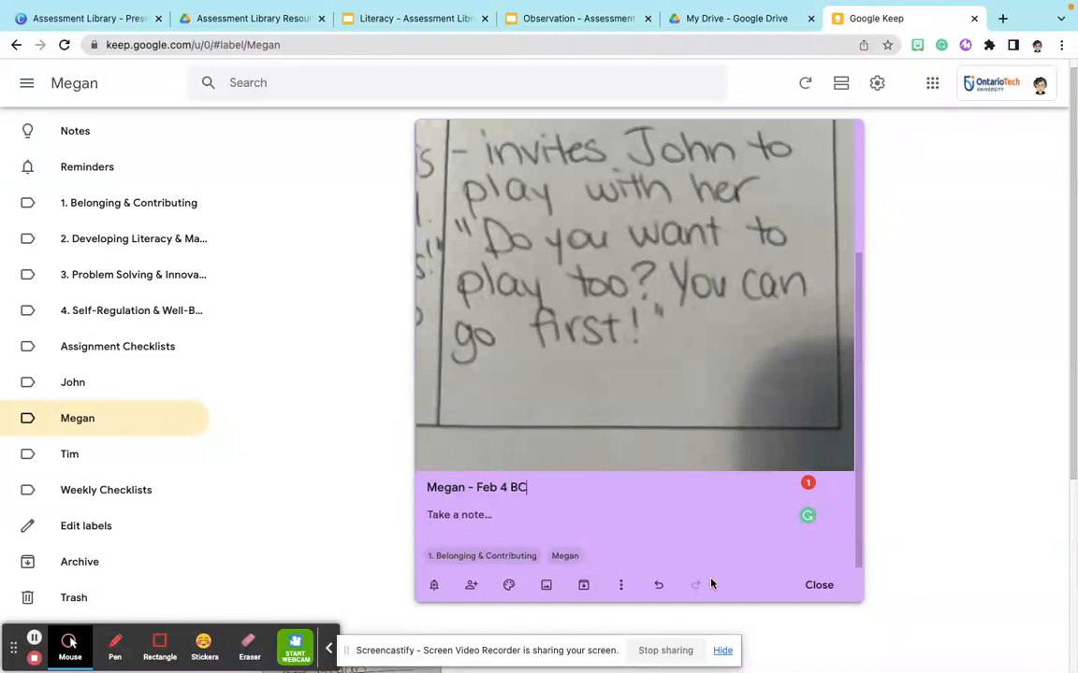
{"action": "left_click", "coordinate": [809, 587]}
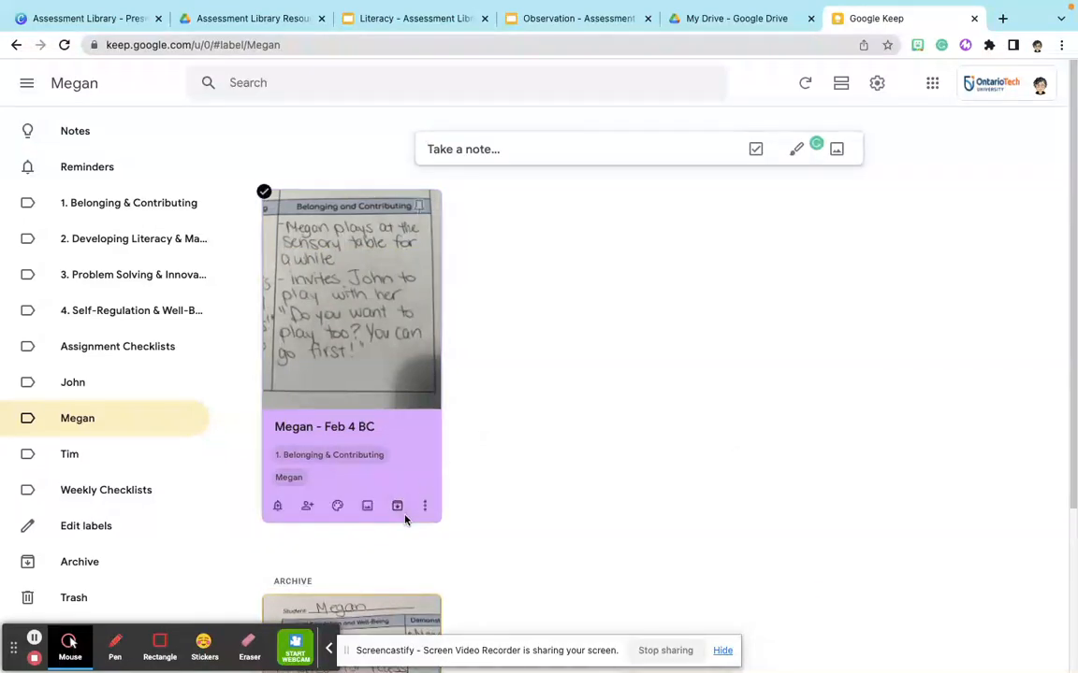
{"action": "left_click", "coordinate": [397, 506]}
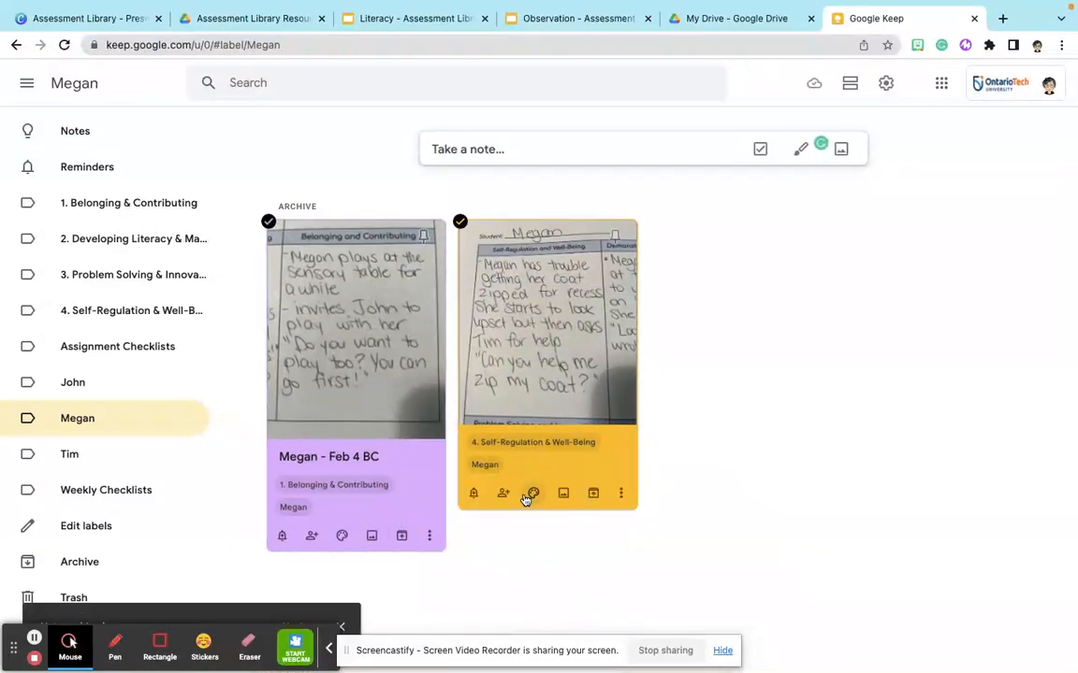
Review the archived notes listed under the 1. Belonging & Contributing label and under the student's label
{"action": "left_click", "coordinate": [93, 204]}
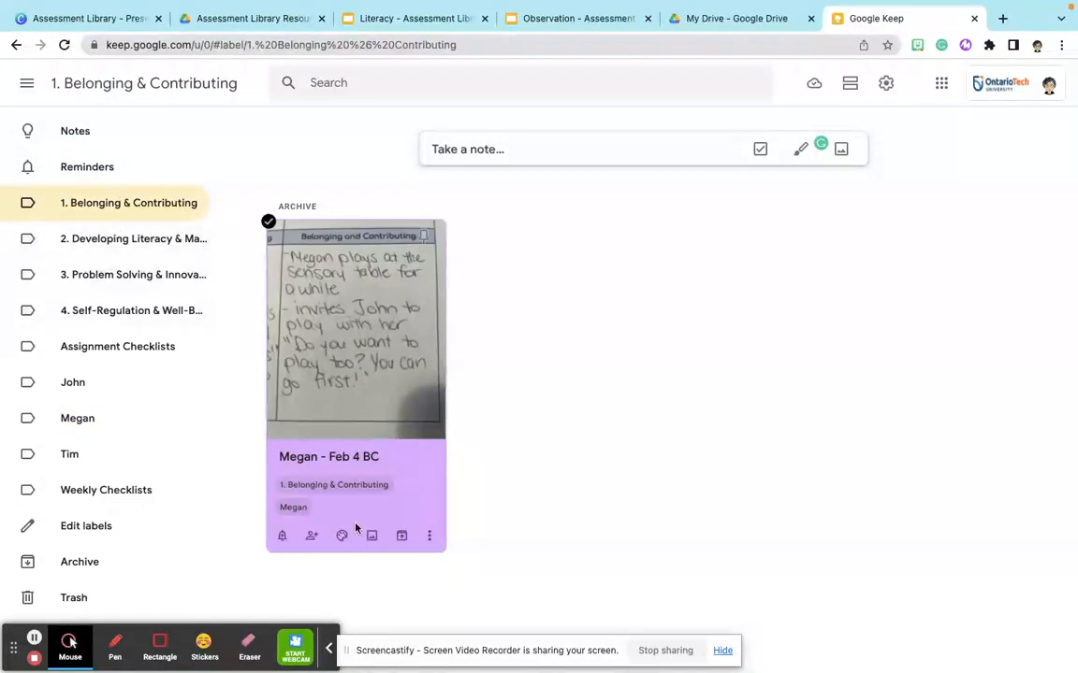
{"action": "left_click", "coordinate": [81, 422]}
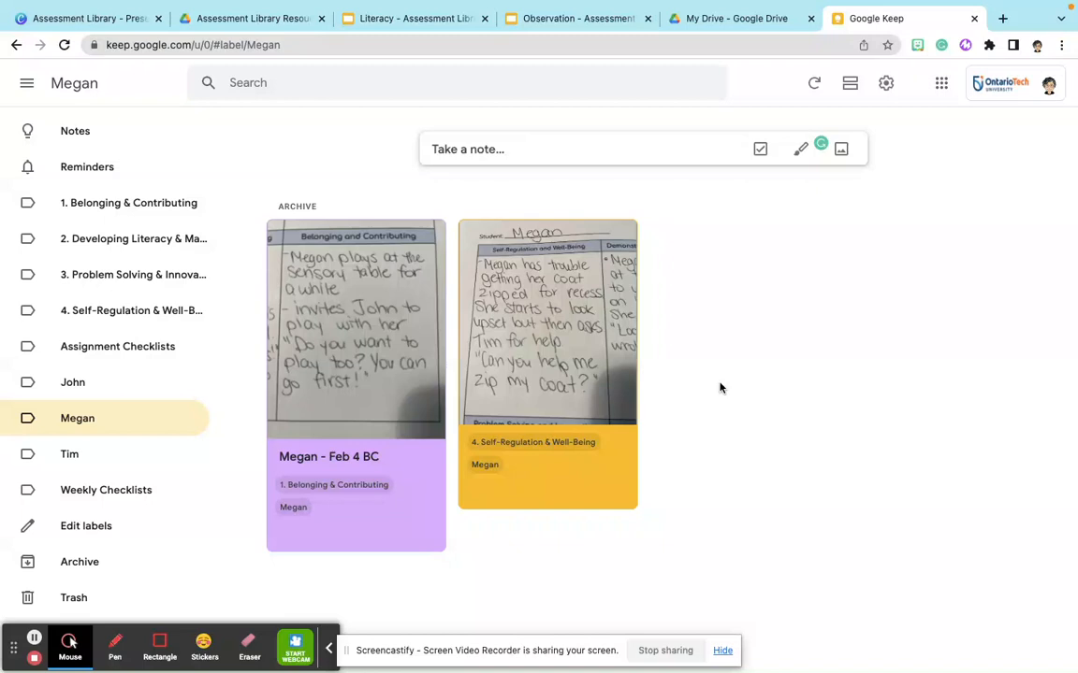
{"action": "left_click", "coordinate": [142, 204]}
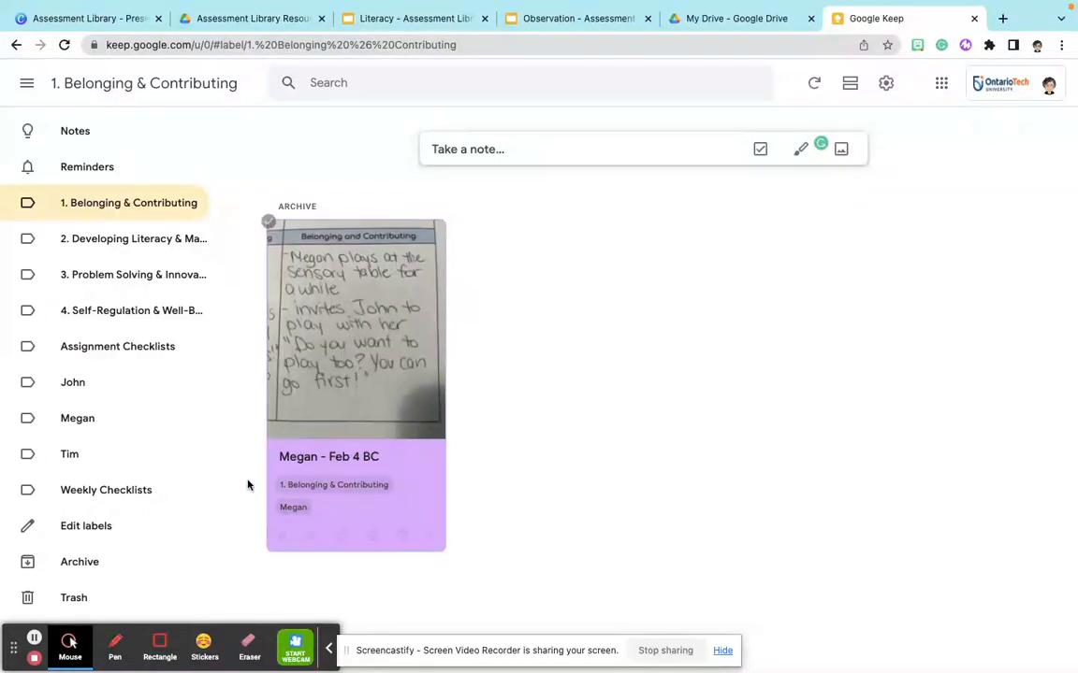
{"action": "left_click", "coordinate": [84, 420]}
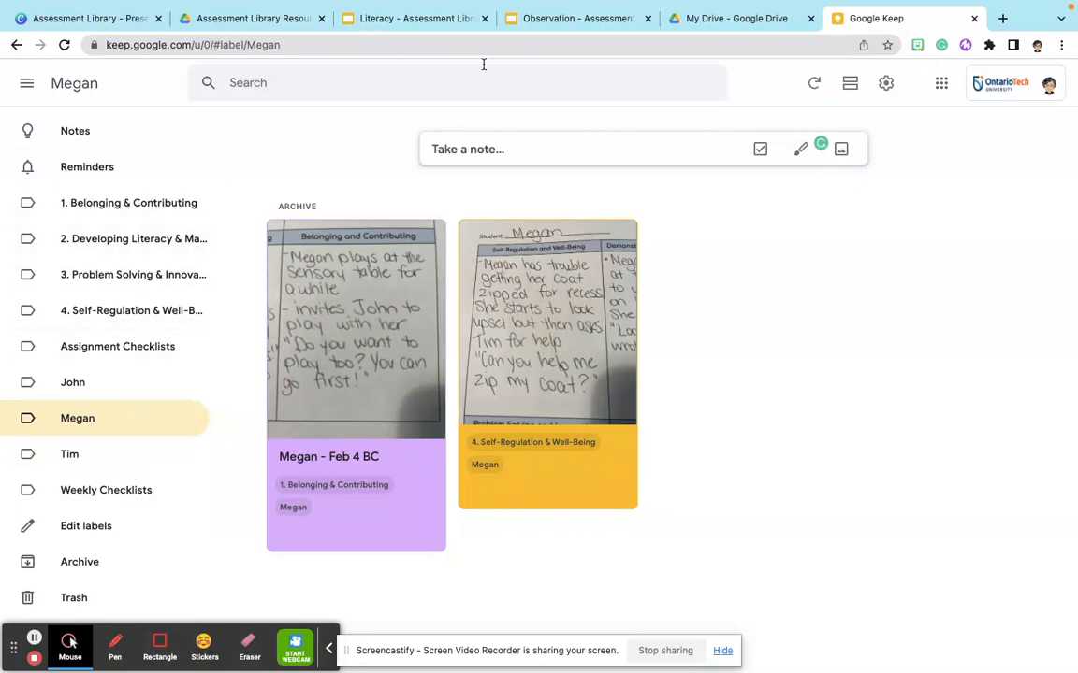
{"action": "mouse_move", "coordinate": [742, 668]}
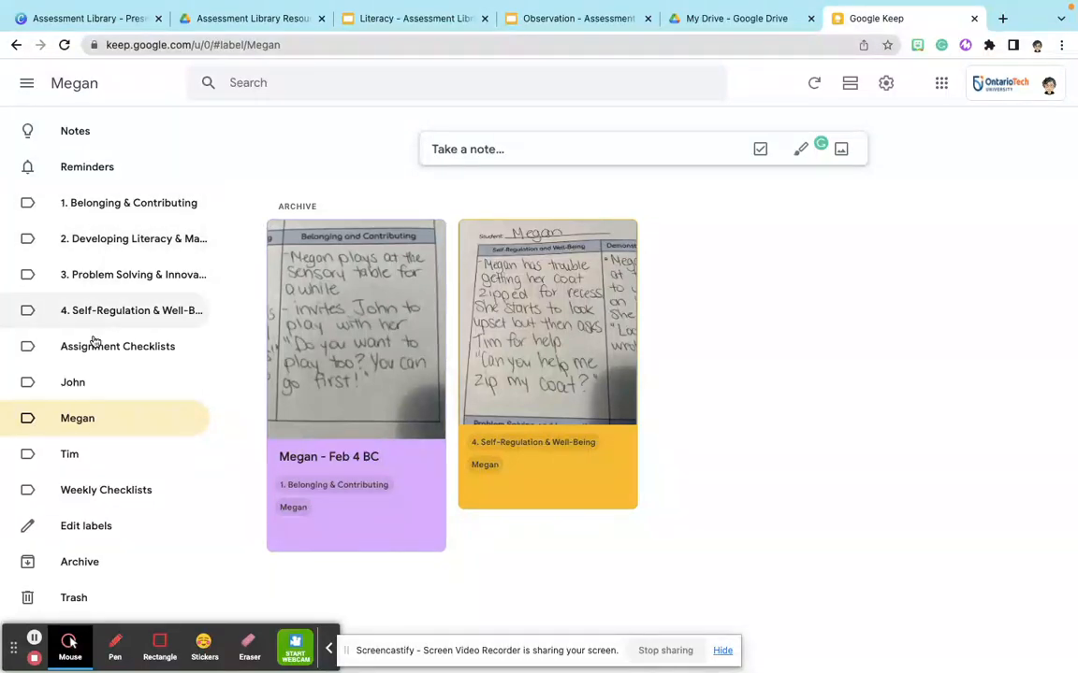
Create a checkbox note in the main notes with the item "complete monthly collage for portfolios"
{"action": "left_click", "coordinate": [83, 139]}
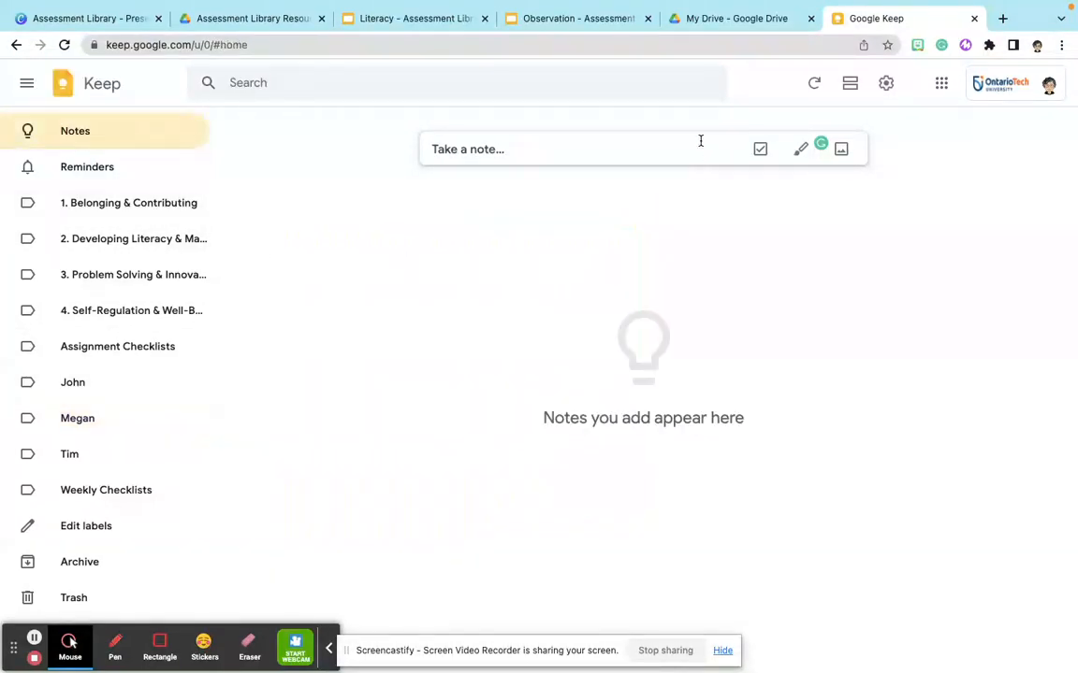
{"action": "left_click", "coordinate": [682, 150]}
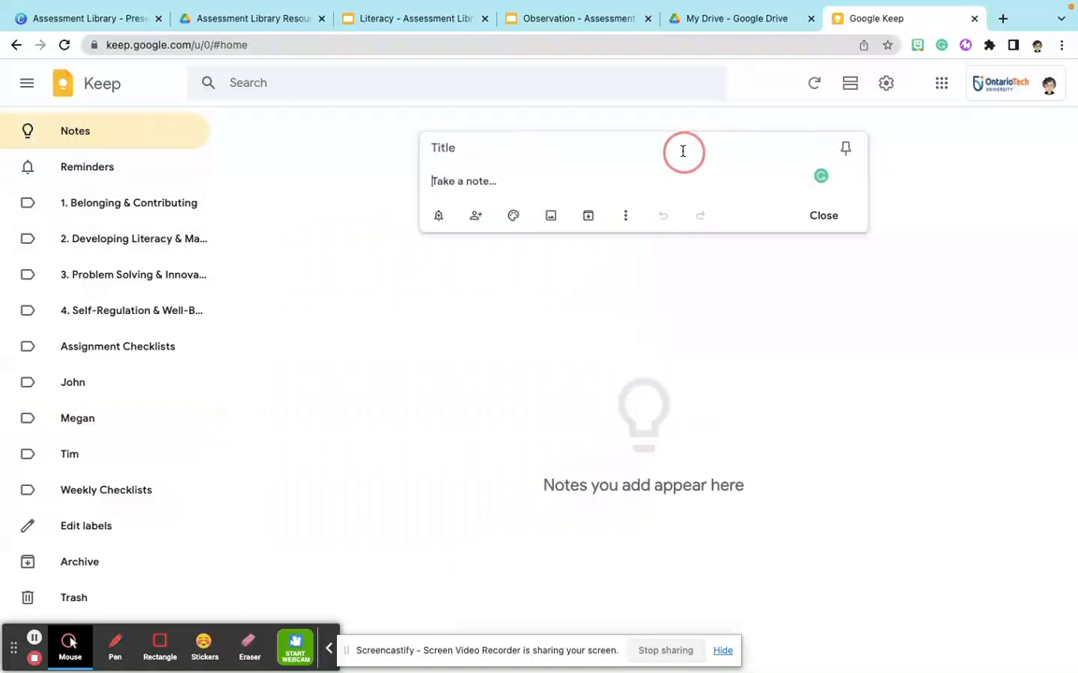
{"action": "left_click", "coordinate": [623, 219]}
{"action": "left_click", "coordinate": [644, 295]}
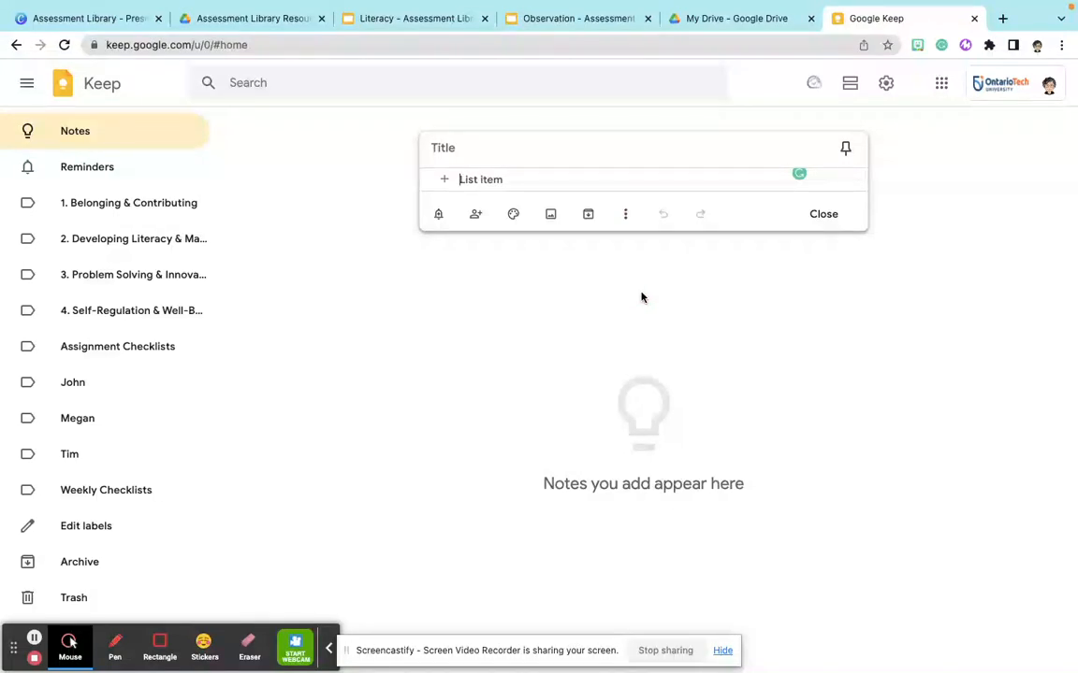
{"action": "type", "text": "com"}
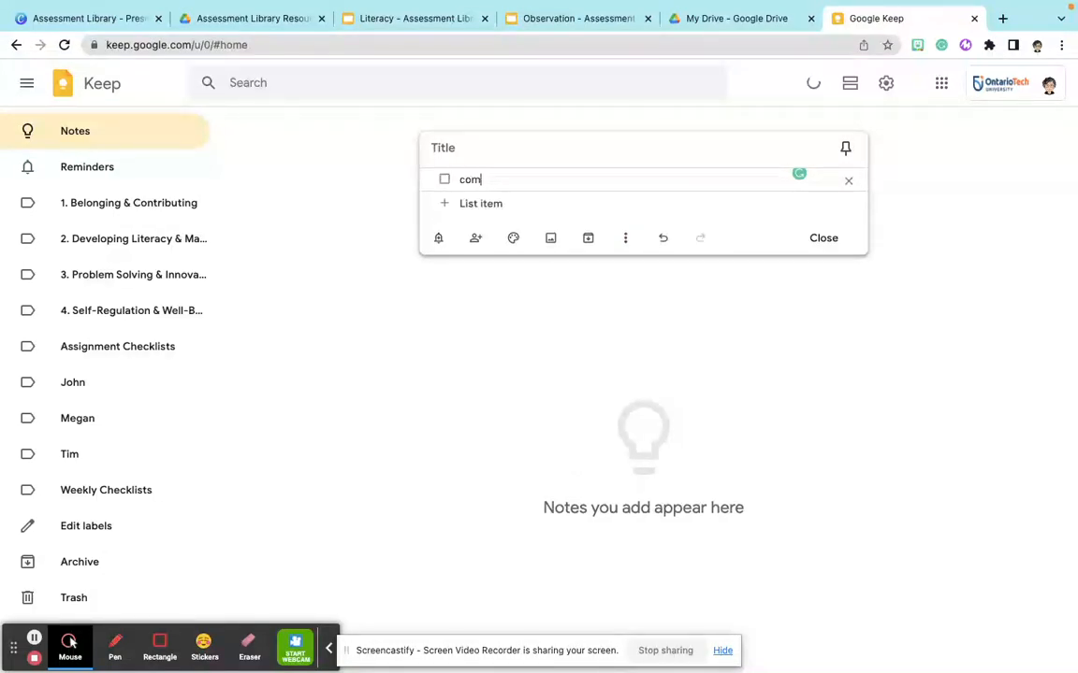
{"action": "type", "text": "plete monthly co"}
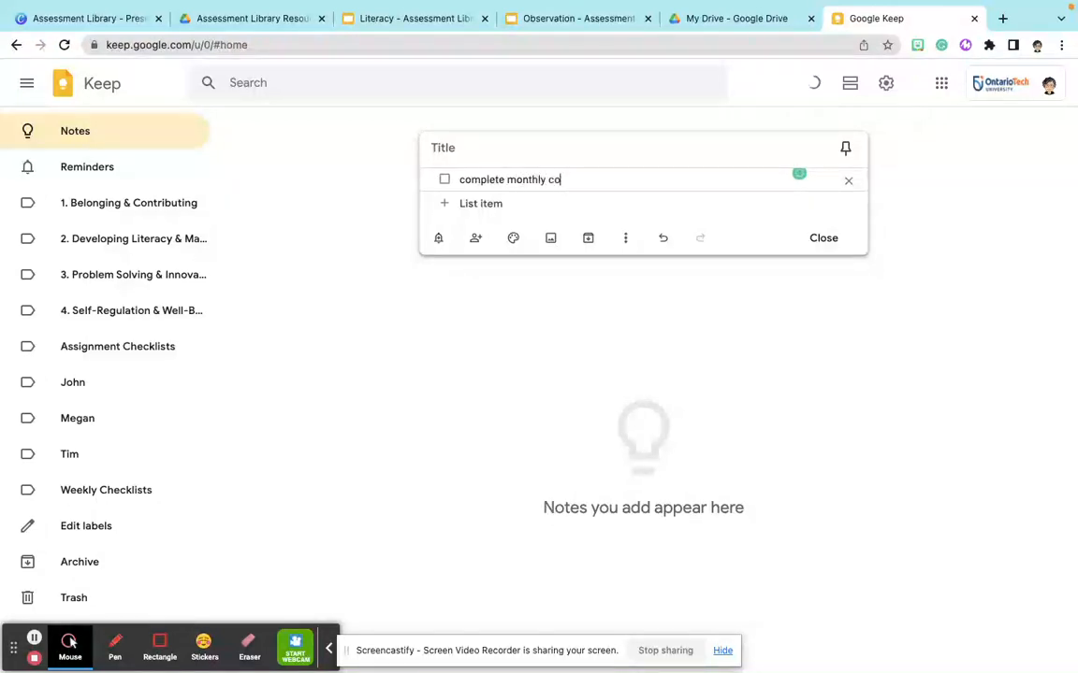
{"action": "type", "text": "llage for portfolios"}
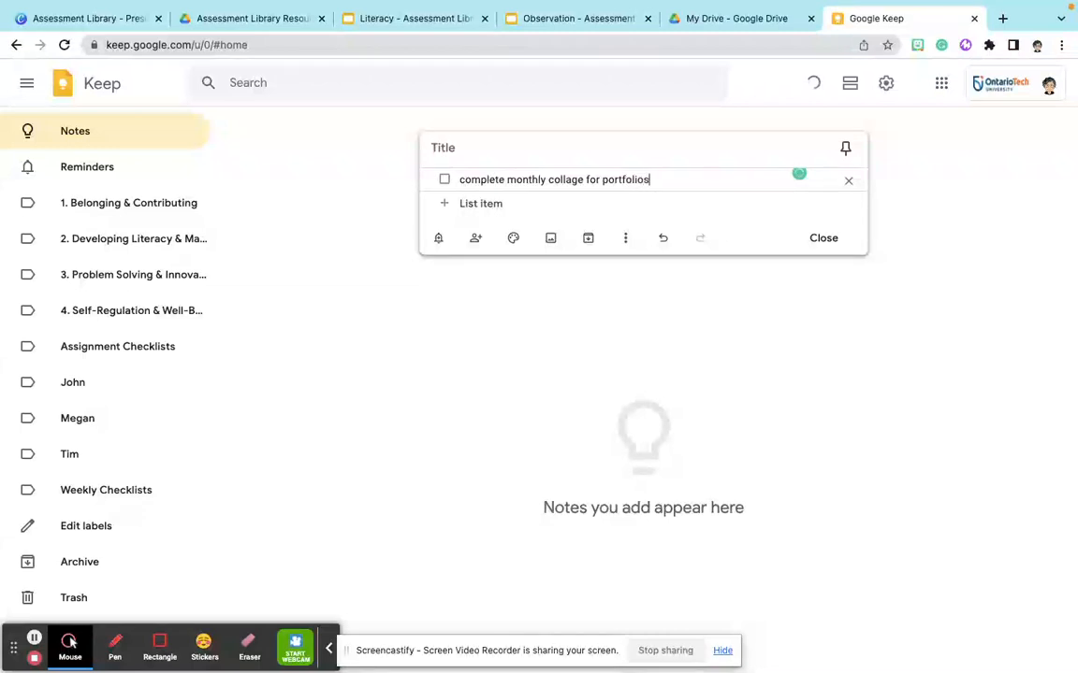
Add a second checklist item, "laminate monthly calendar", and close the note
{"action": "key", "text": "Return"}
{"action": "type", "text": "lam"}
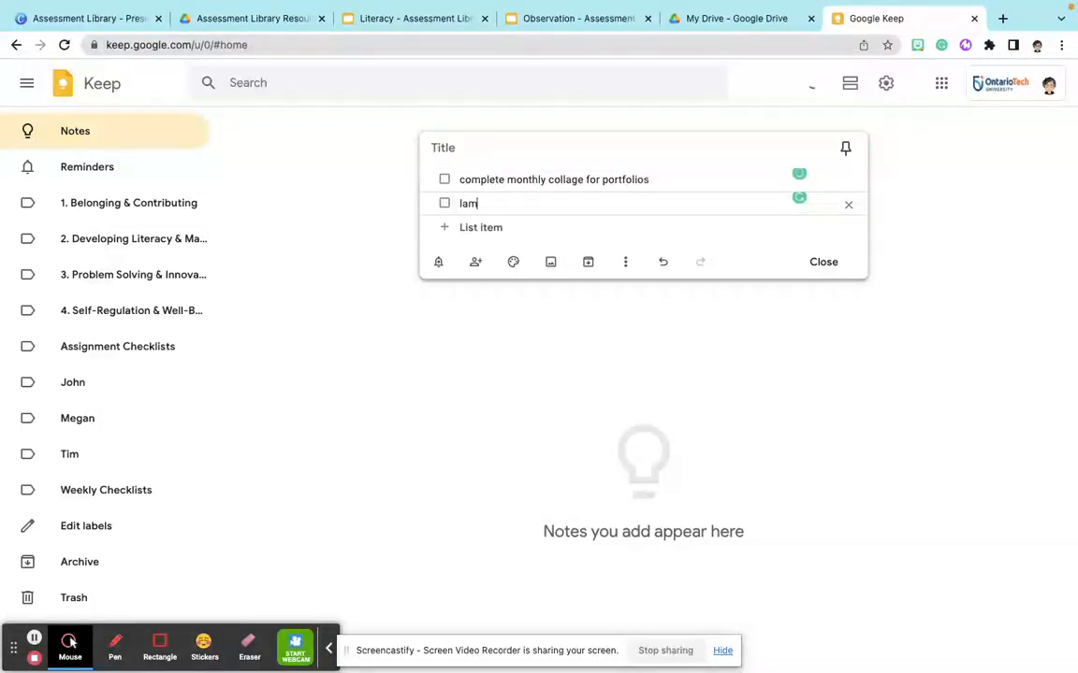
{"action": "type", "text": "inate monlk"}
{"action": "key", "text": "BackSpace"}
{"action": "type", "text": "thly calendar"}
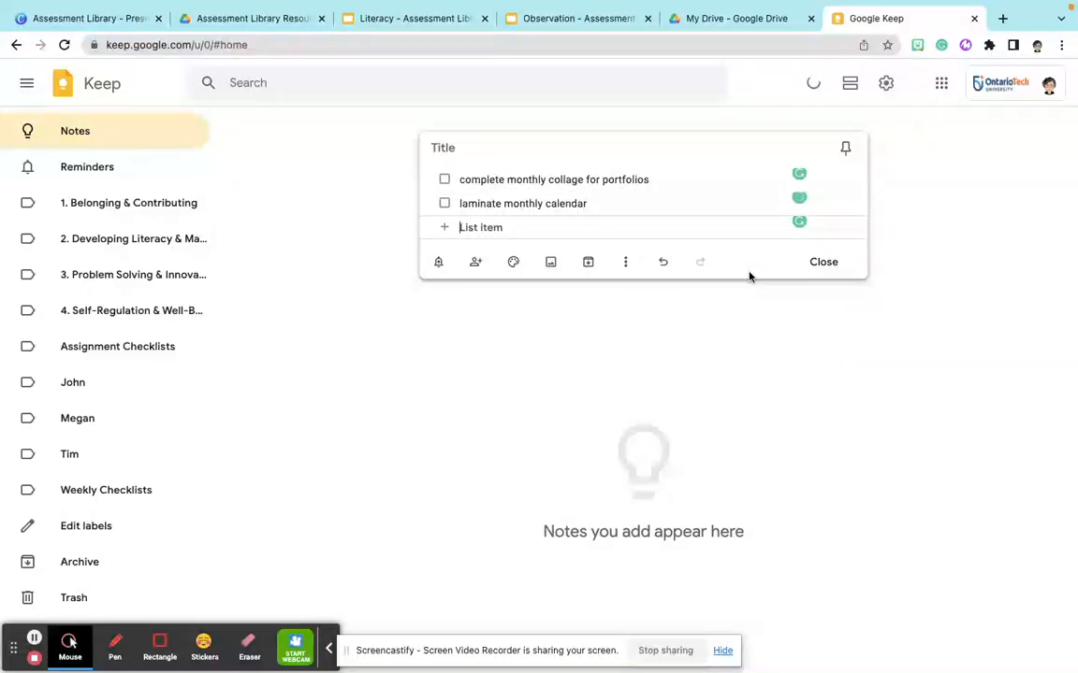
{"action": "left_click", "coordinate": [822, 262]}
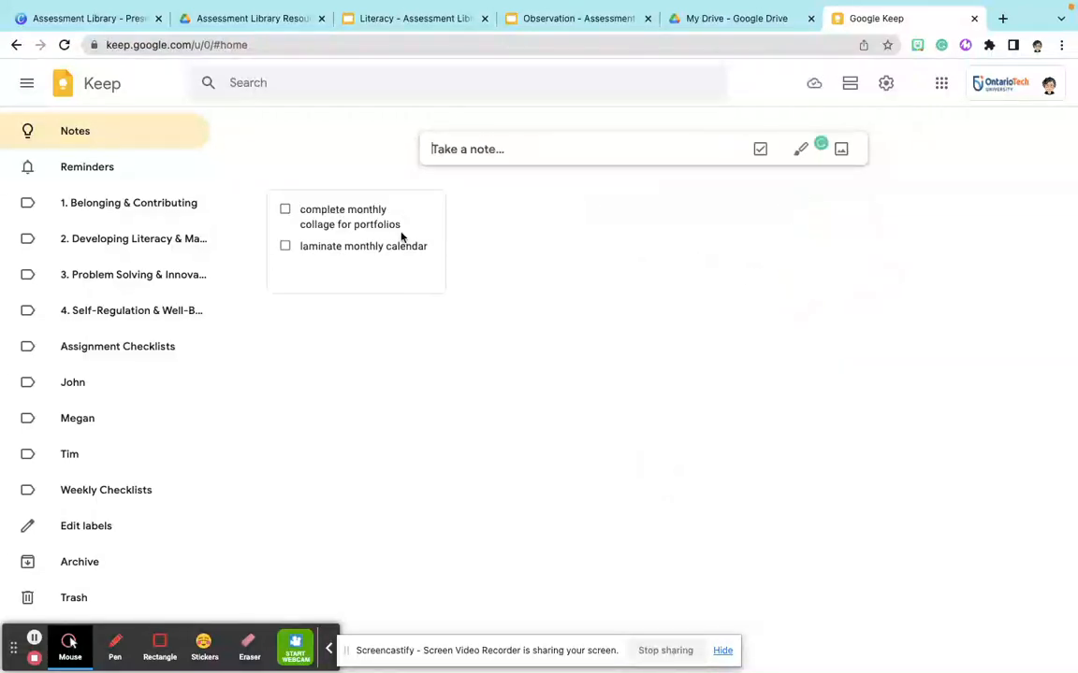
Mark both the portfolio collage and monthly calendar items in the checklist note as completed
{"action": "left_click", "coordinate": [284, 209]}
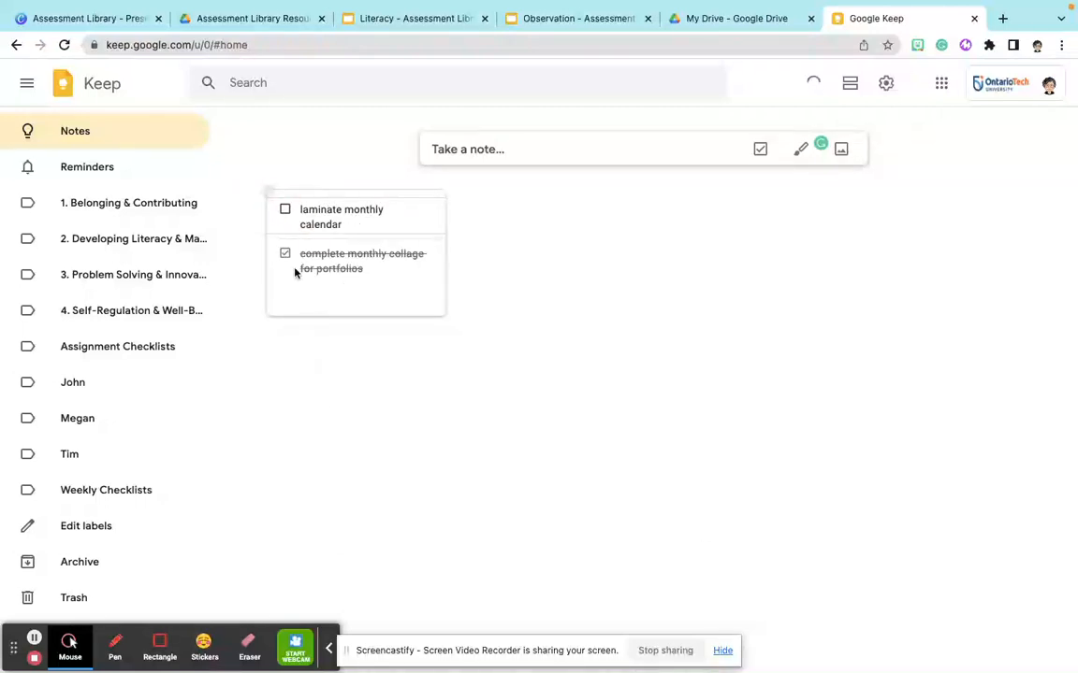
{"action": "left_click", "coordinate": [284, 210]}
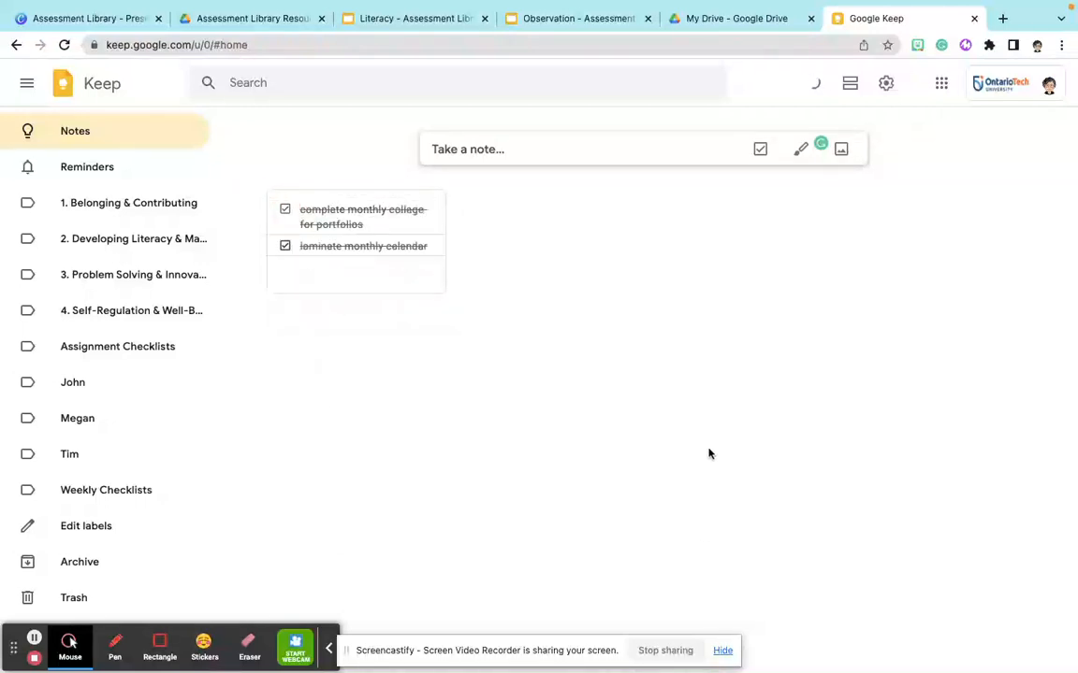